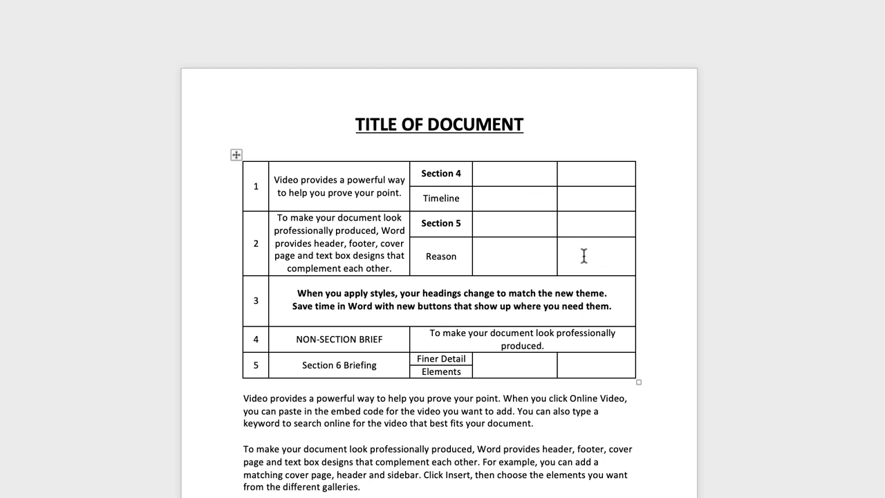
# Step: Remove the inside borders from the empty cells beside Section 4 through Reason
pyautogui.moveTo(585, 255); pyautogui.dragTo(530, 177)
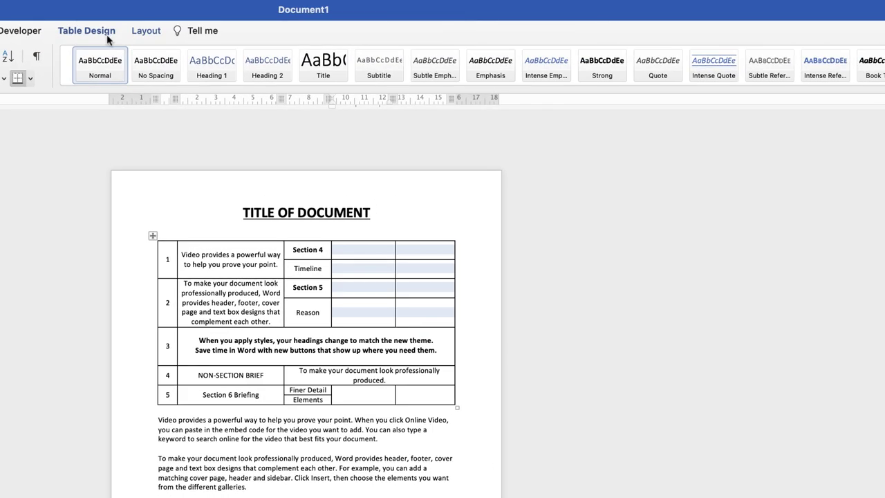
pyautogui.click(106, 34)
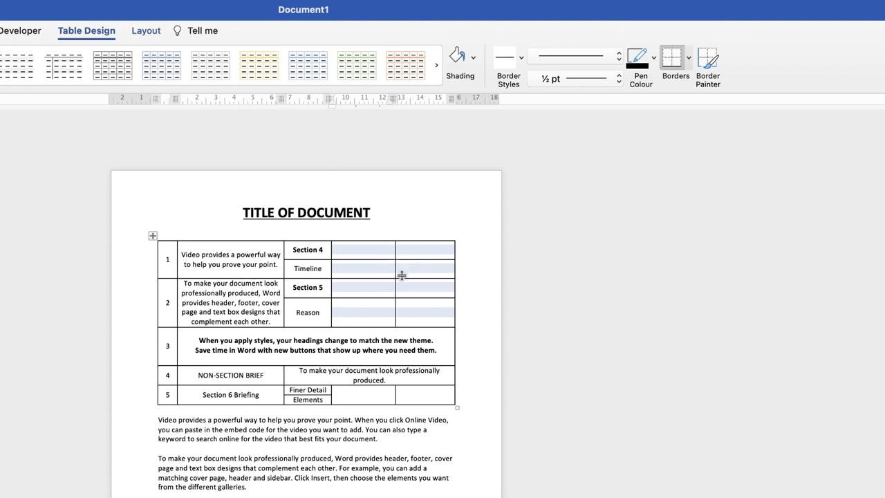
pyautogui.click(688, 61)
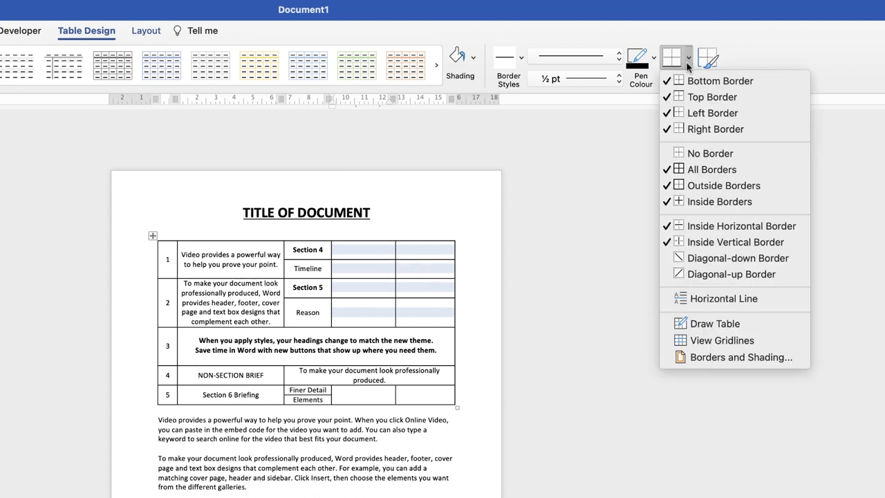
pyautogui.click(667, 202)
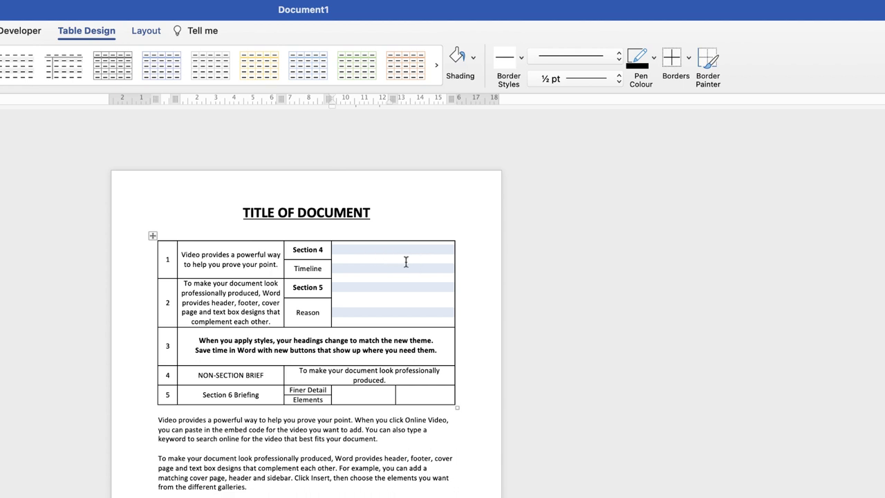
# Step: Check the border result, then reselect the block of empty cells beside Section 4
pyautogui.click(364, 249)
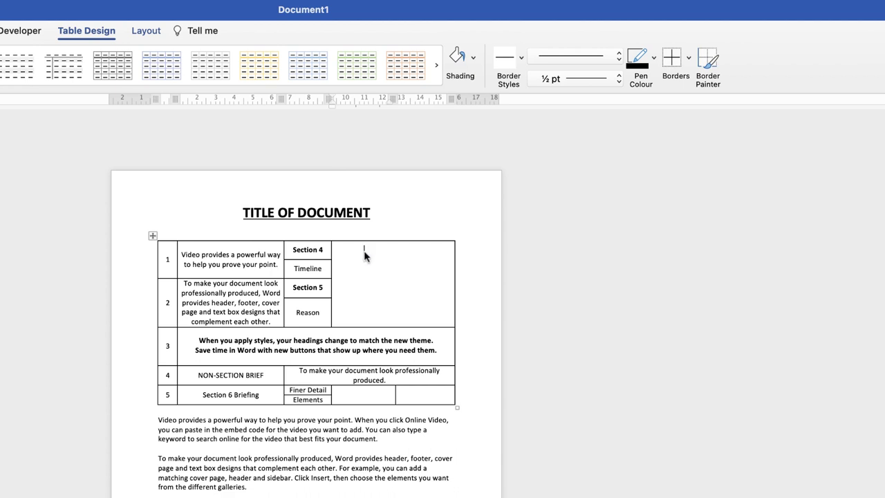
pyautogui.click(427, 266)
pyautogui.moveTo(371, 253); pyautogui.dragTo(396, 298)
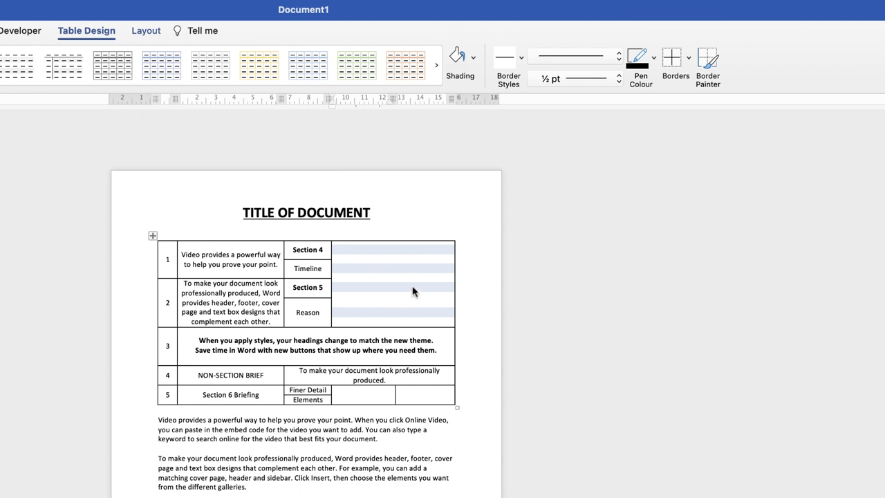
# Step: Restore the inside borders and merge the empty cells beside Section 4 through Reason
pyautogui.press('super+y')
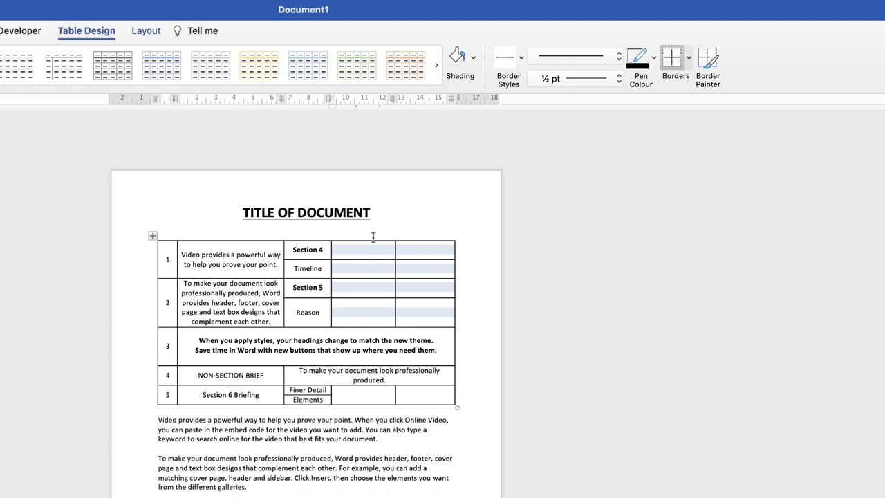
pyautogui.click(147, 31)
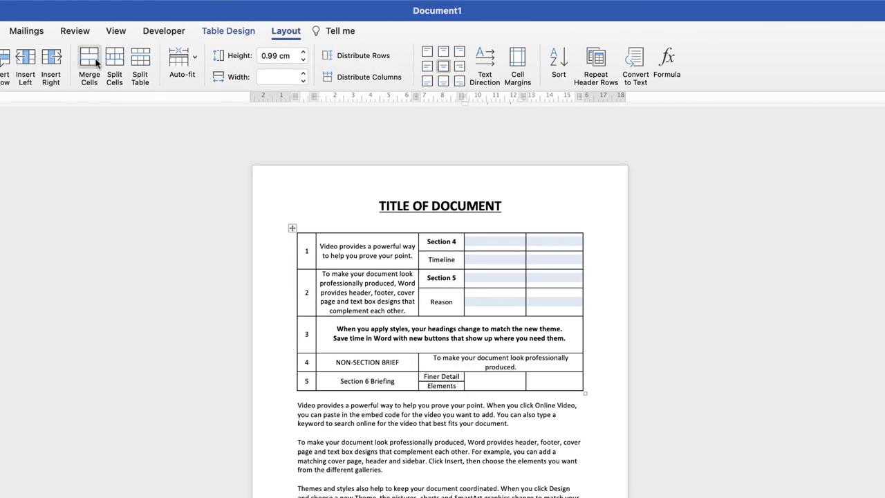
pyautogui.click(94, 65)
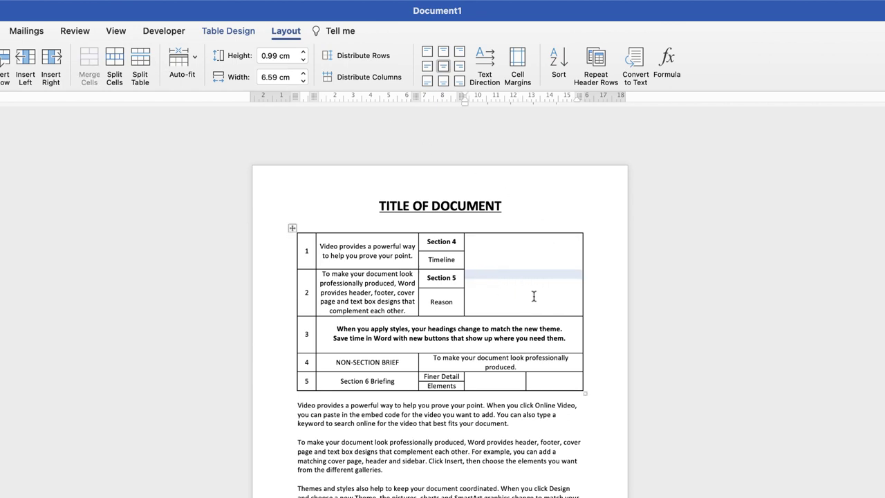
pyautogui.click(513, 299)
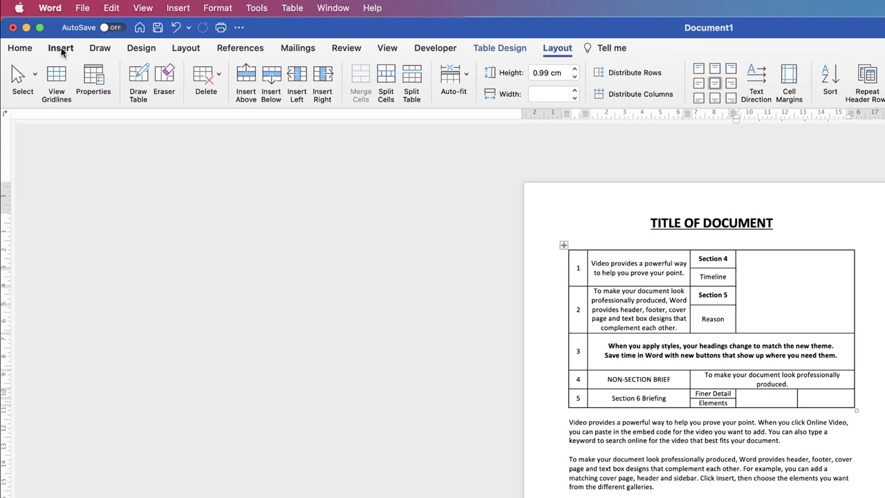
pyautogui.click(60, 48)
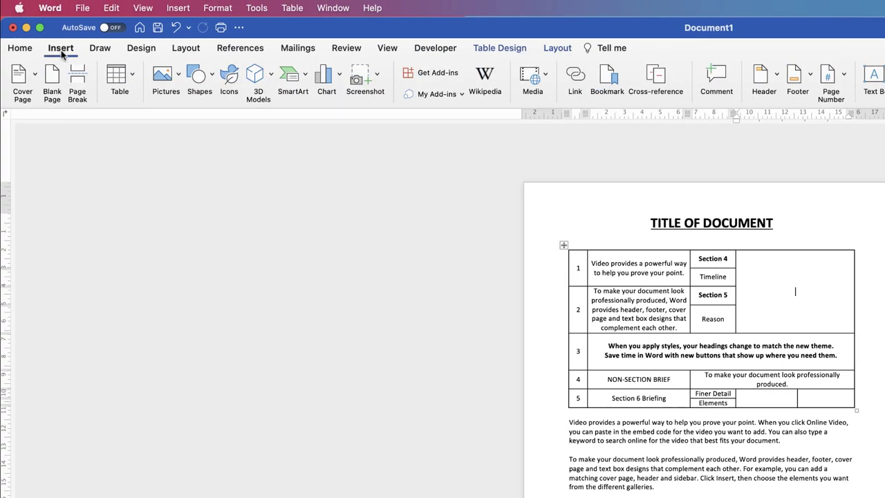
# Step: Insert the picture file Circle Logo.png into the merged cell
pyautogui.click(179, 79)
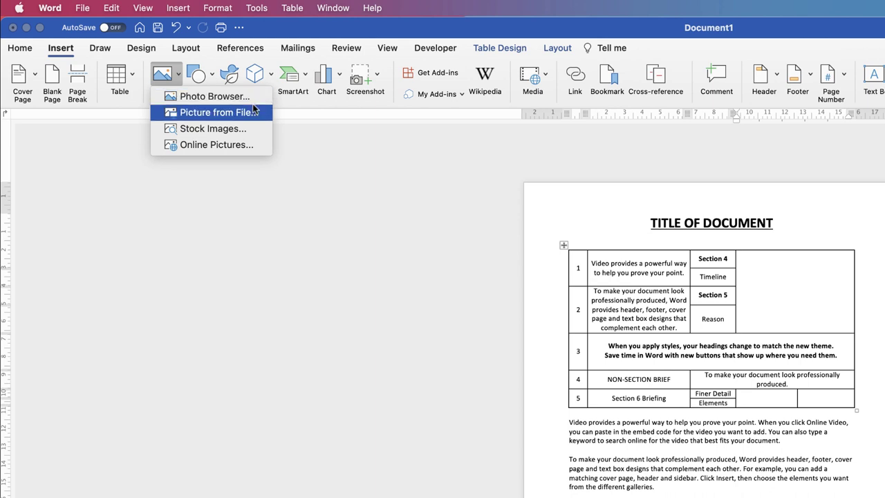
pyautogui.click(192, 113)
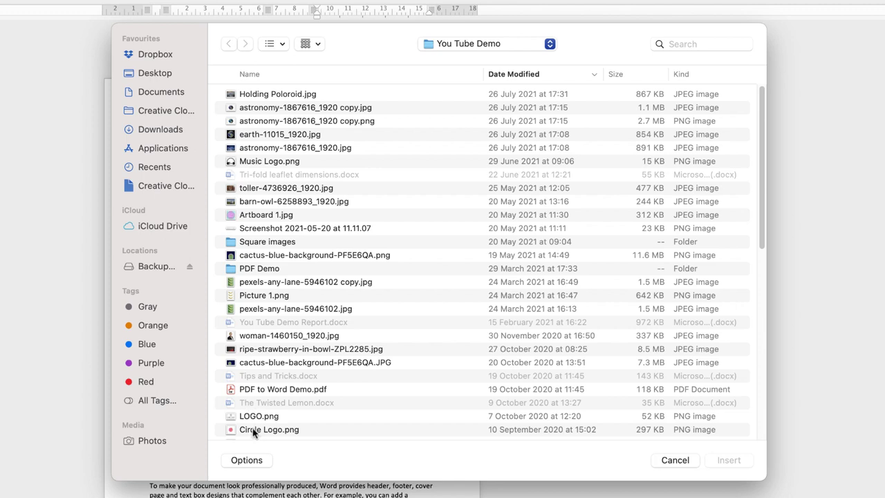
pyautogui.click(254, 429)
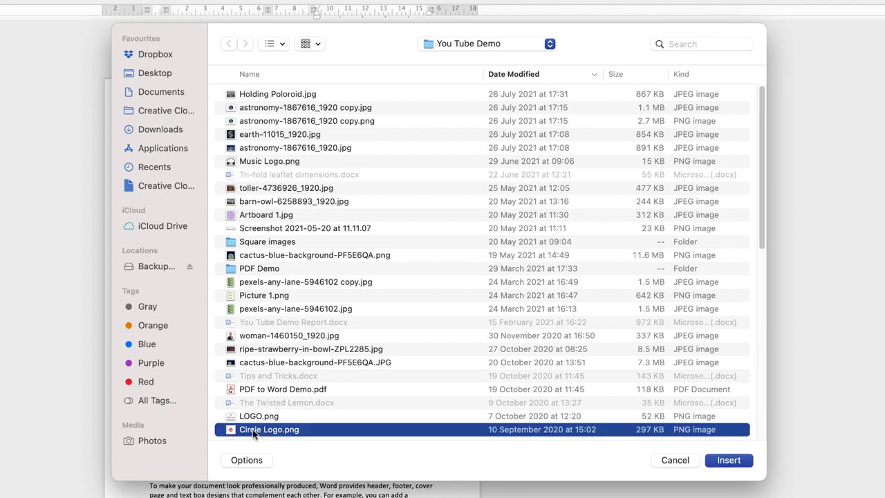
pyautogui.click(730, 460)
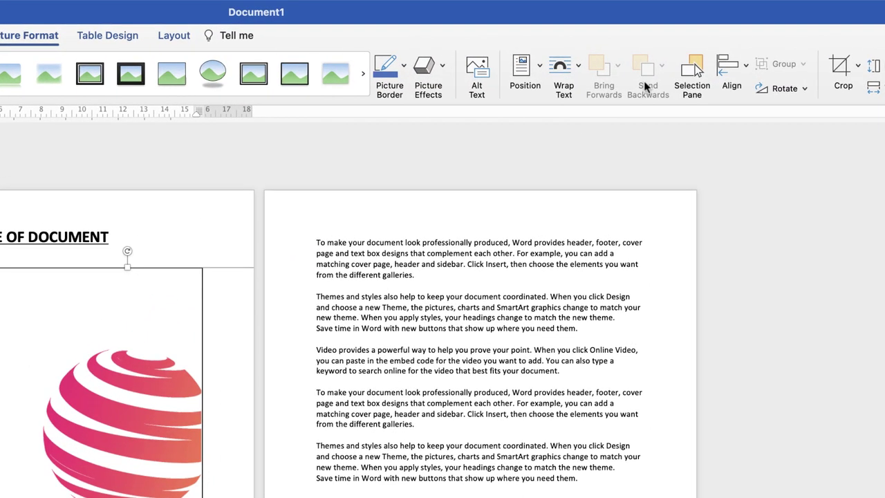
# Step: Set the logo's wrapping to In Front of Text and shrink it
pyautogui.click(579, 69)
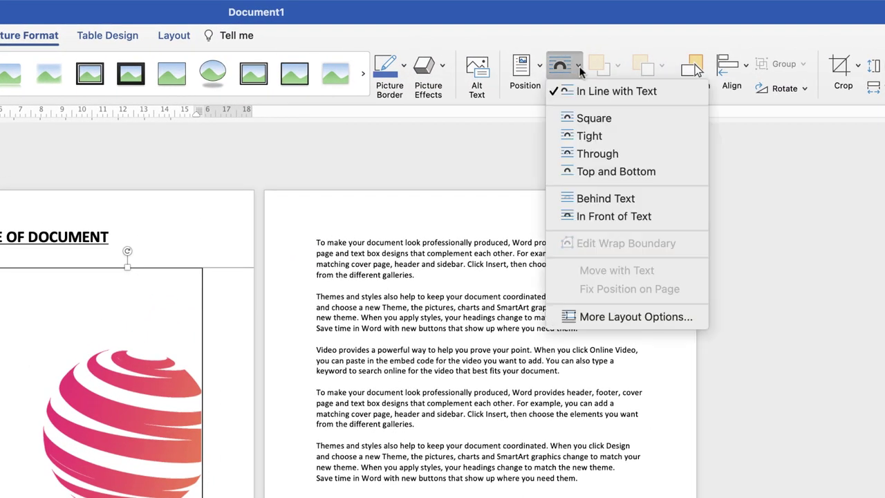
pyautogui.click(589, 219)
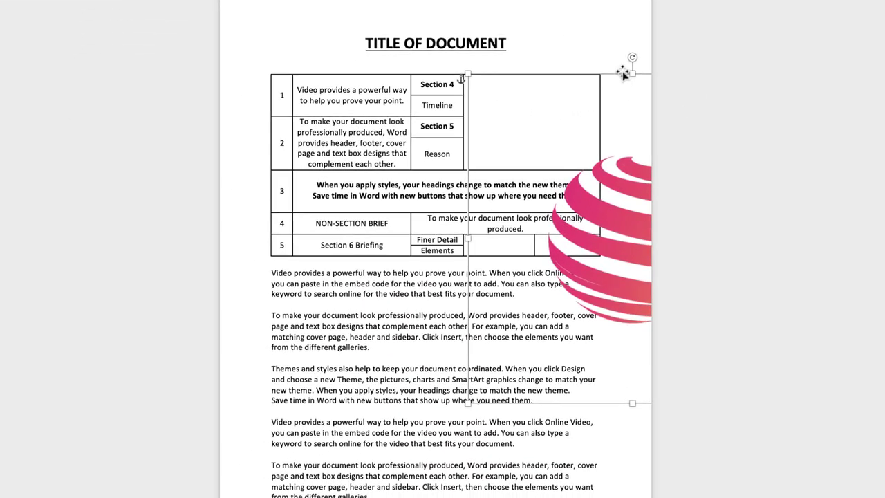
pyautogui.moveTo(619, 76); pyautogui.dragTo(409, 148)
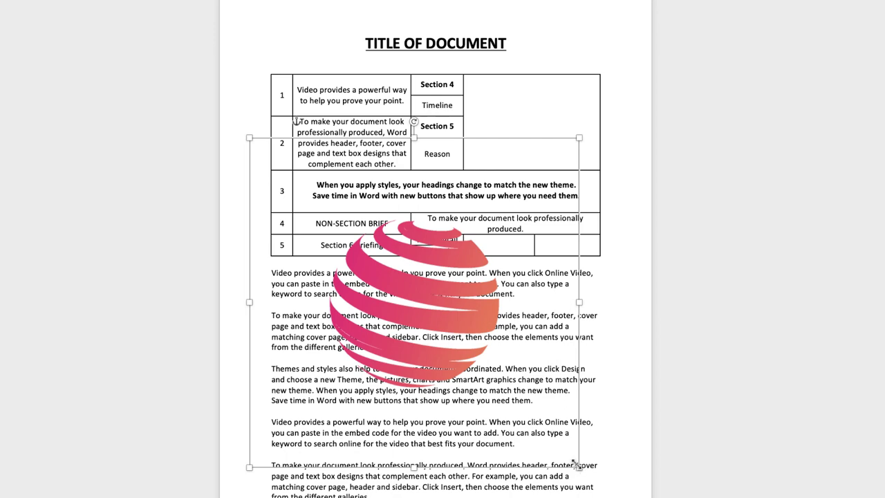
pyautogui.moveTo(577, 466); pyautogui.dragTo(380, 233)
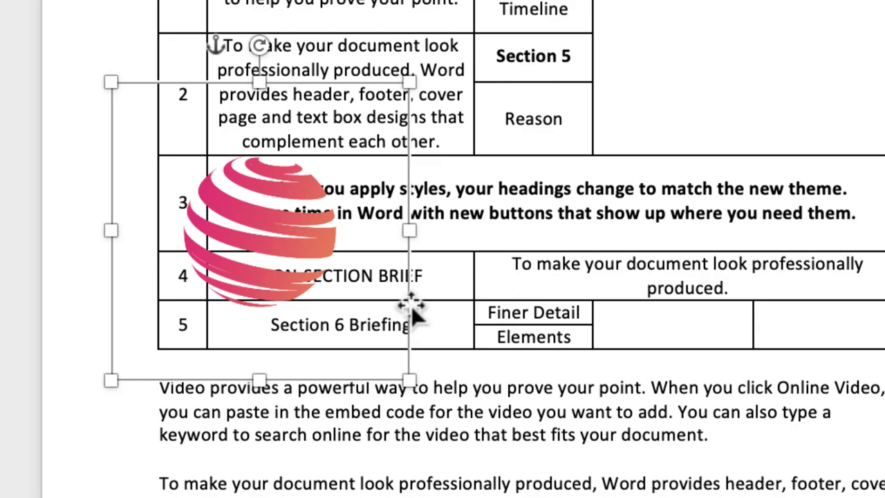
# Step: Fit the logo into the table's top-right merged cell and centre it there
pyautogui.moveTo(406, 312); pyautogui.dragTo(345, 401)
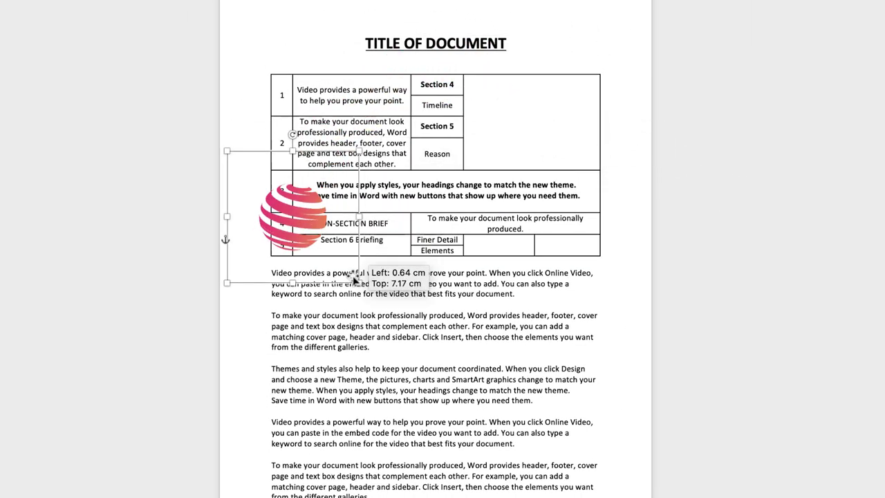
pyautogui.moveTo(354, 279); pyautogui.dragTo(590, 173)
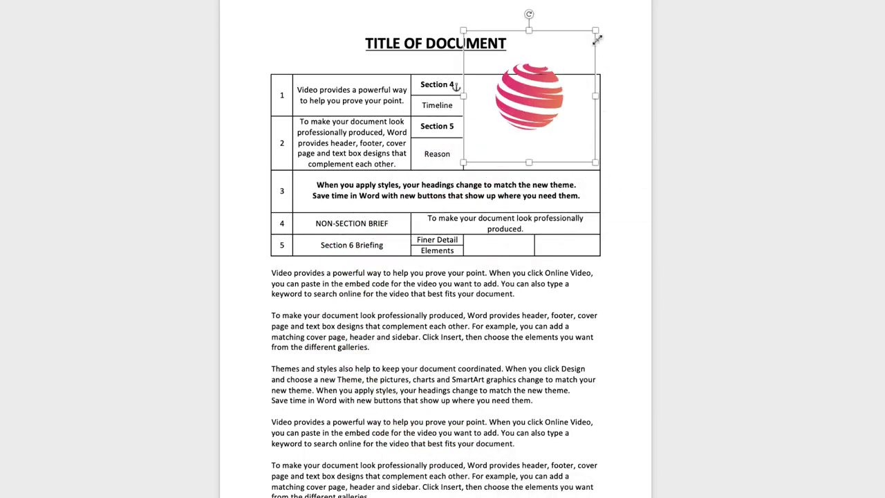
pyautogui.moveTo(596, 31); pyautogui.dragTo(557, 70)
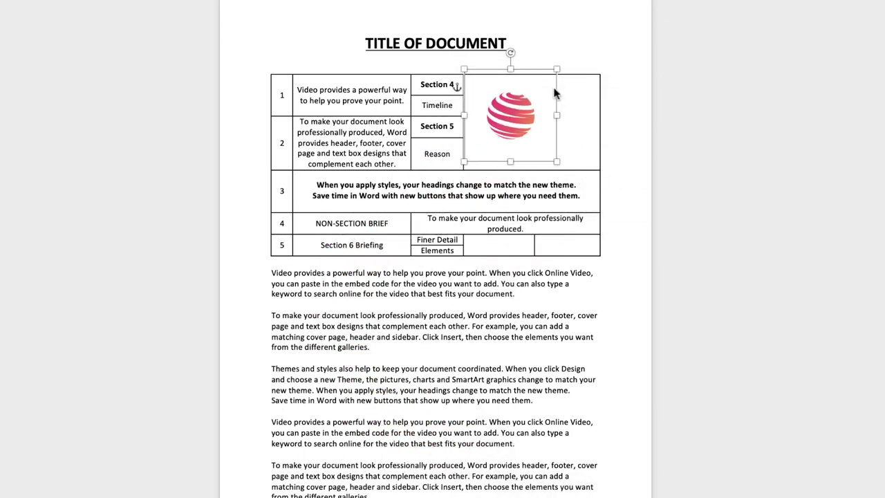
pyautogui.moveTo(557, 135); pyautogui.dragTo(576, 140)
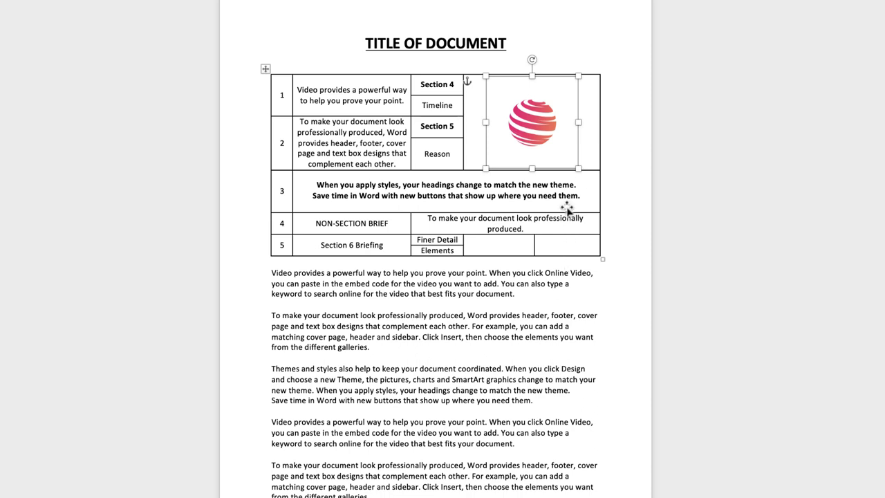
pyautogui.click(589, 48)
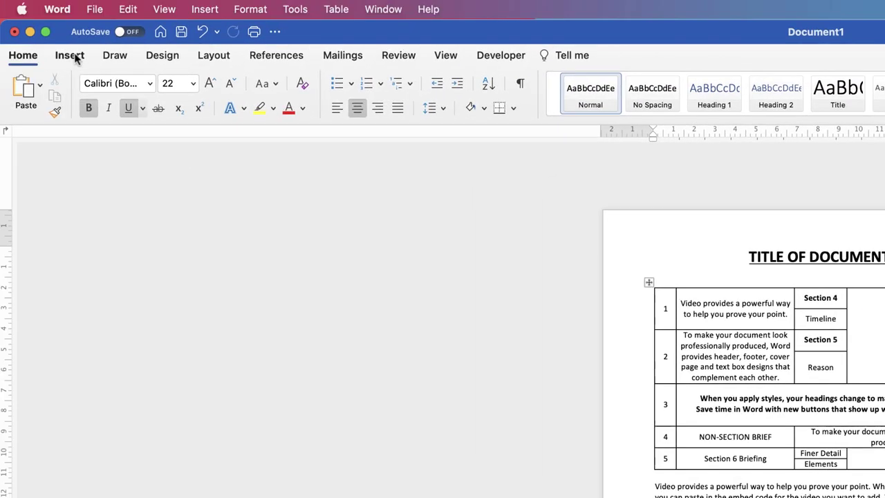
# Step: Insert the photo woman-1460150_1920.jpg from file beneath the title
pyautogui.click(73, 57)
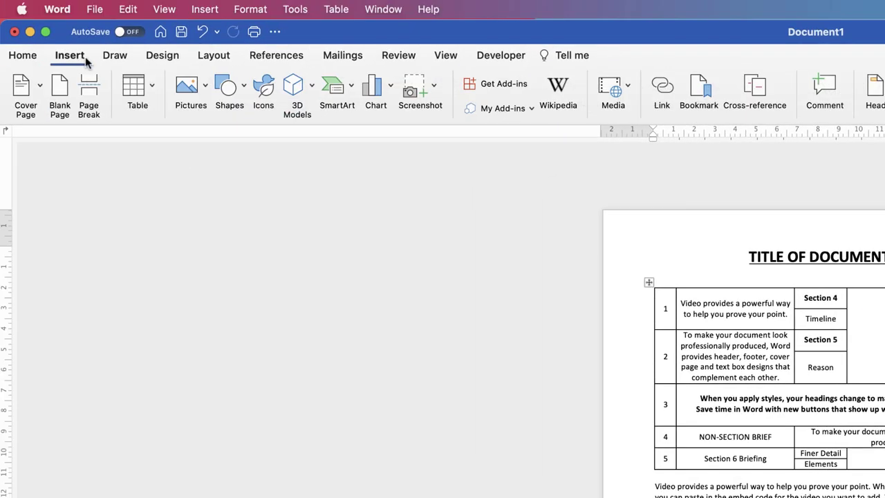
pyautogui.click(205, 87)
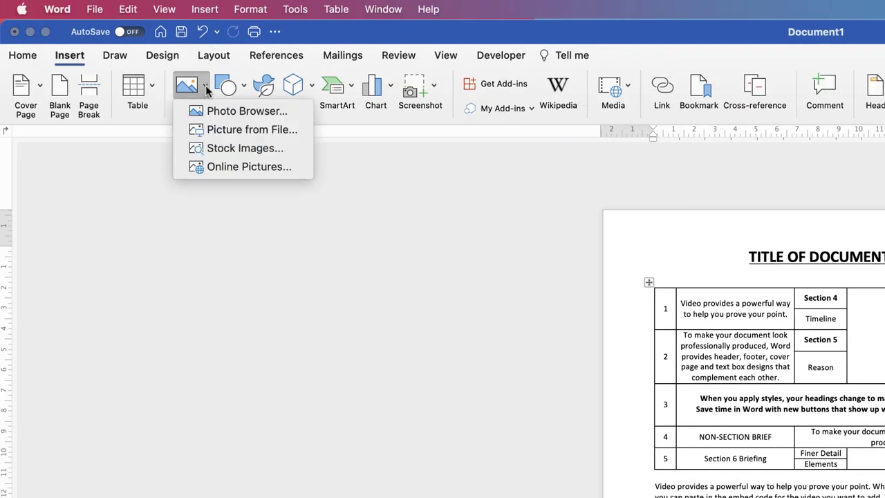
pyautogui.click(222, 132)
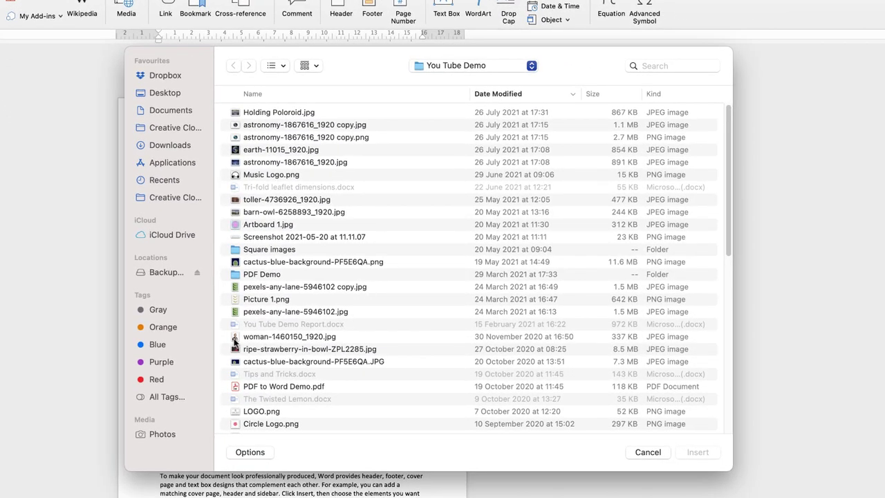
pyautogui.click(238, 337)
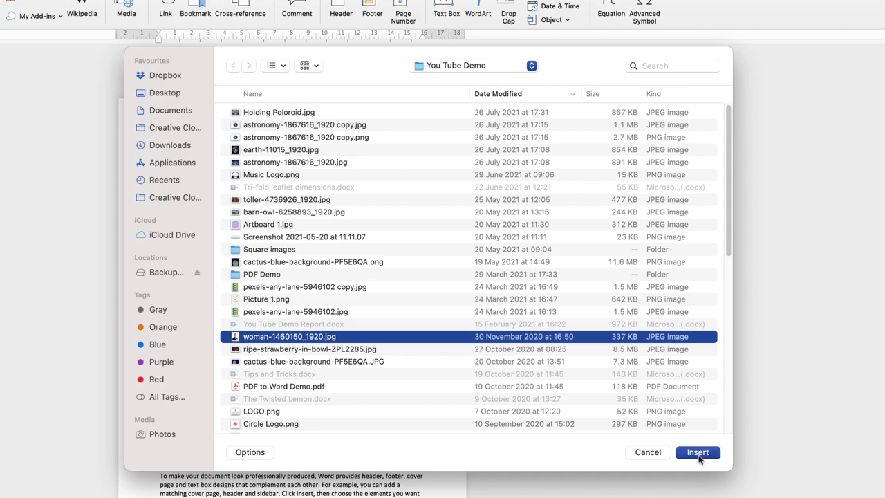
pyautogui.click(698, 453)
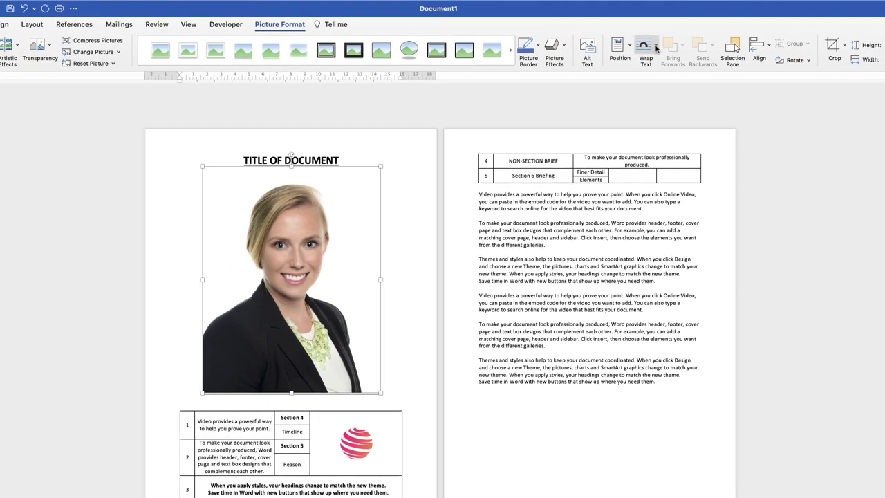
pyautogui.click(656, 47)
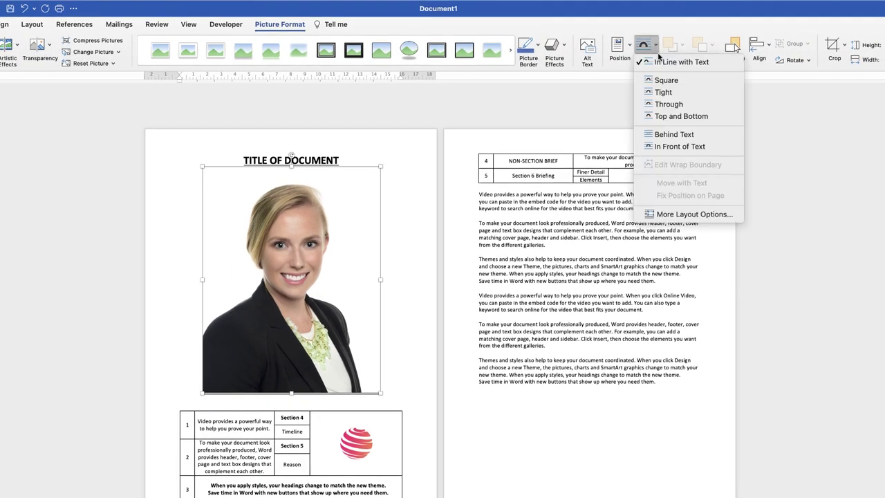
# Step: Give the portrait Tight wrapping, shrink it and move it into the body text
pyautogui.click(664, 93)
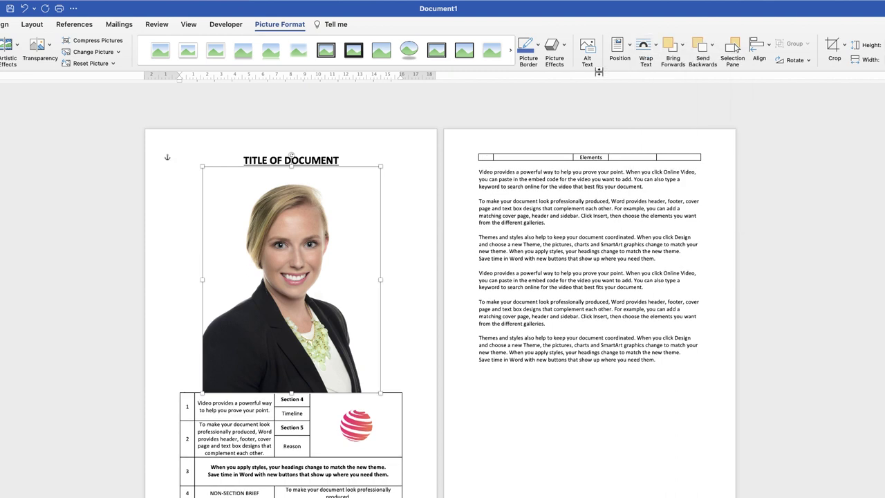
pyautogui.moveTo(380, 166); pyautogui.dragTo(289, 274)
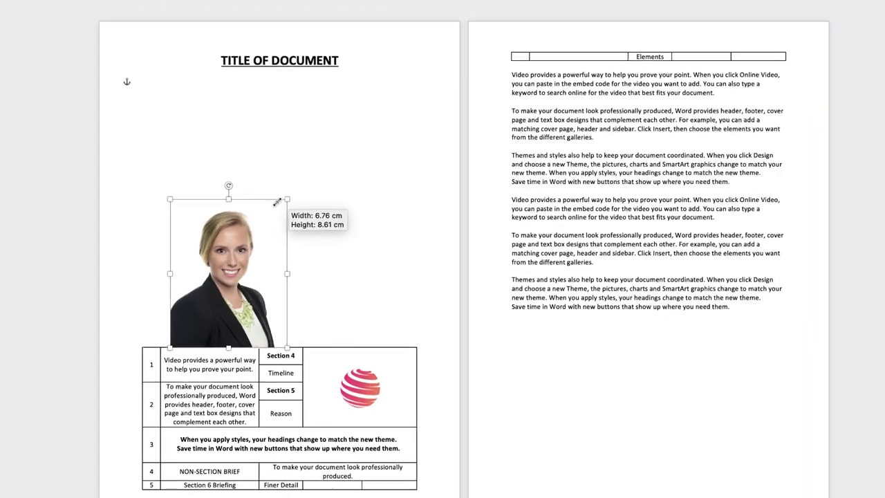
pyautogui.moveTo(276, 202); pyautogui.dragTo(240, 253)
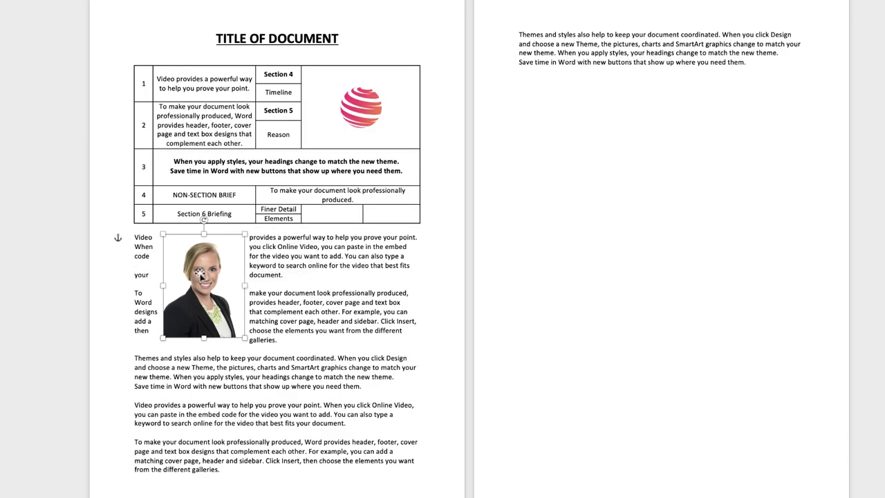
pyautogui.moveTo(199, 275); pyautogui.dragTo(372, 318)
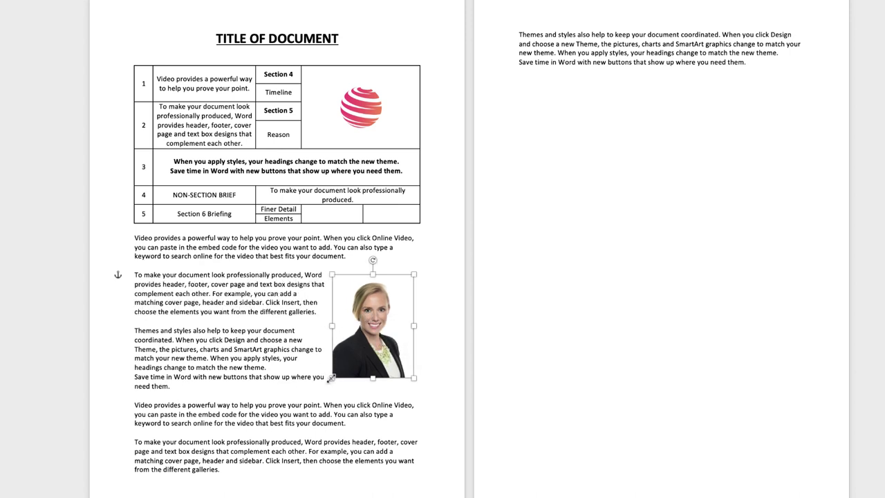
# Step: Enlarge the portrait and move it to the left margin beside the paragraphs
pyautogui.moveTo(330, 378); pyautogui.dragTo(327, 382)
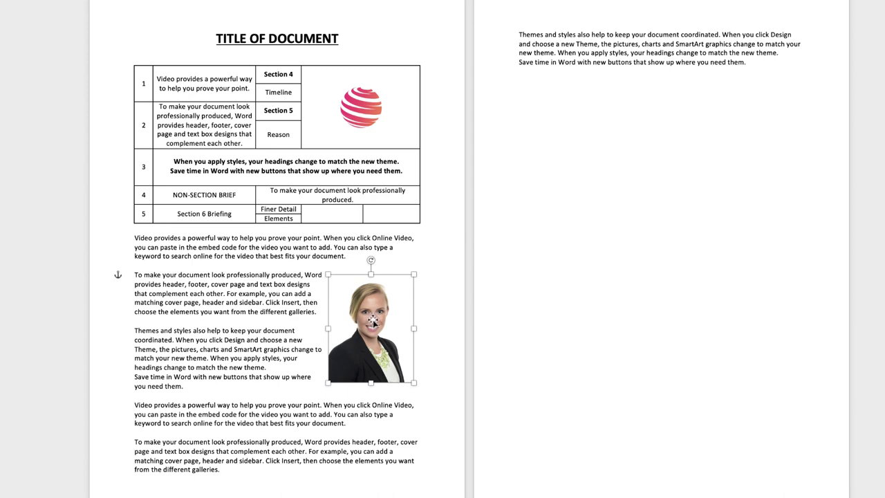
pyautogui.moveTo(372, 319); pyautogui.dragTo(184, 319)
pyautogui.click(285, 338)
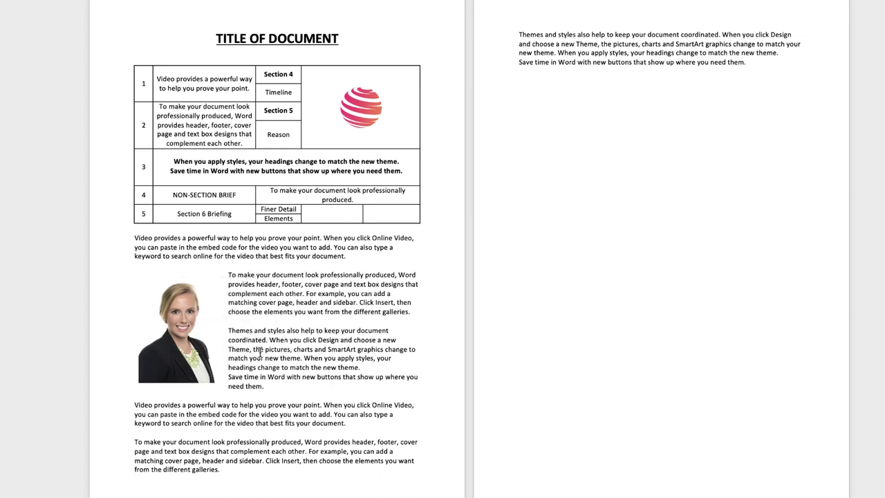
pyautogui.click(181, 320)
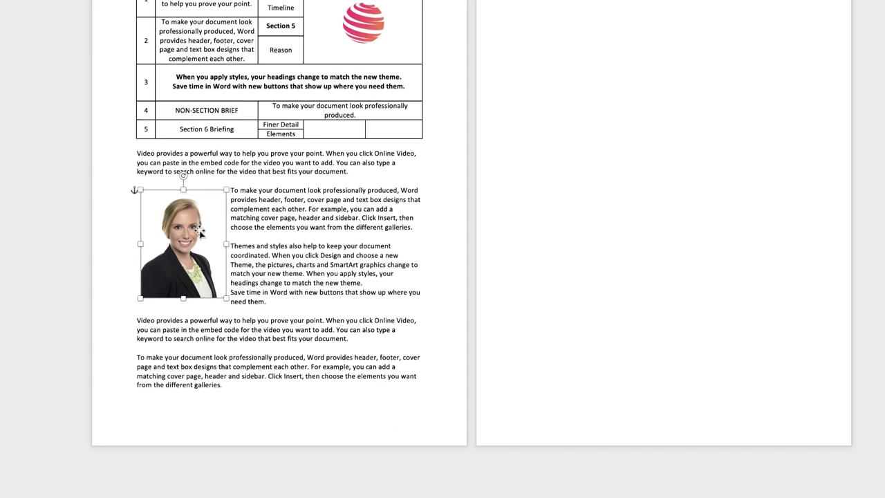
# Step: Switch the portrait to Top and Bottom wrapping and move it toward the column centre
pyautogui.rightClick(194, 320)
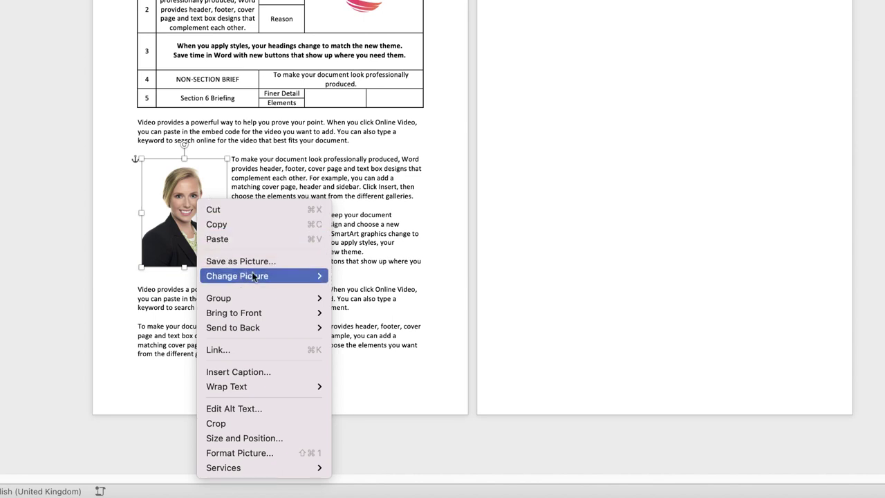
pyautogui.moveTo(265, 388)
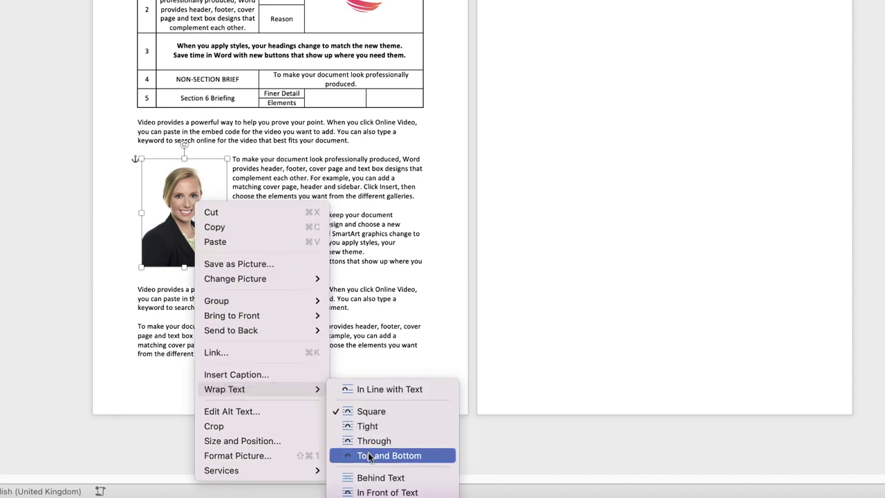
pyautogui.click(371, 456)
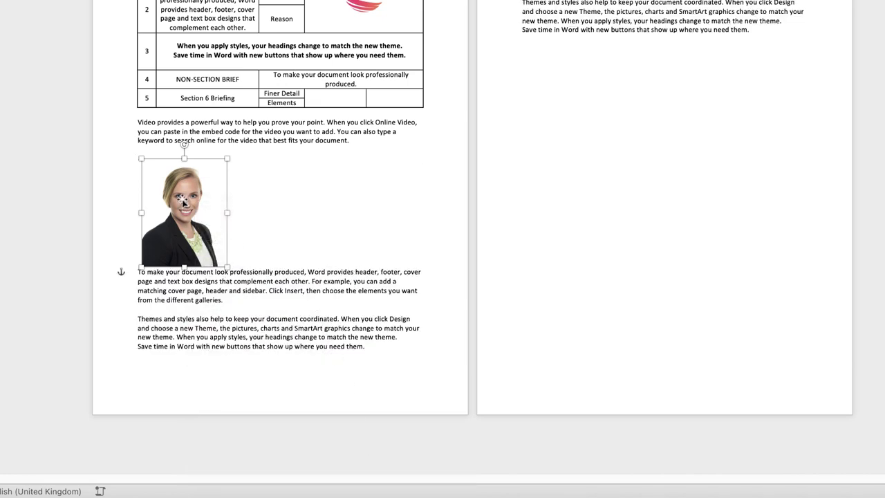
pyautogui.moveTo(185, 203); pyautogui.dragTo(260, 242)
# Step: Delete the portrait photo from the document
pyautogui.click(353, 240)
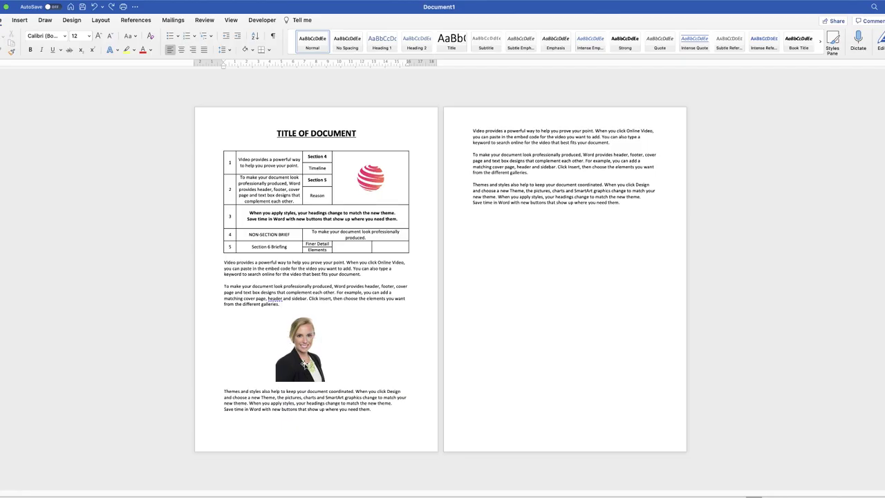
pyautogui.click(302, 351)
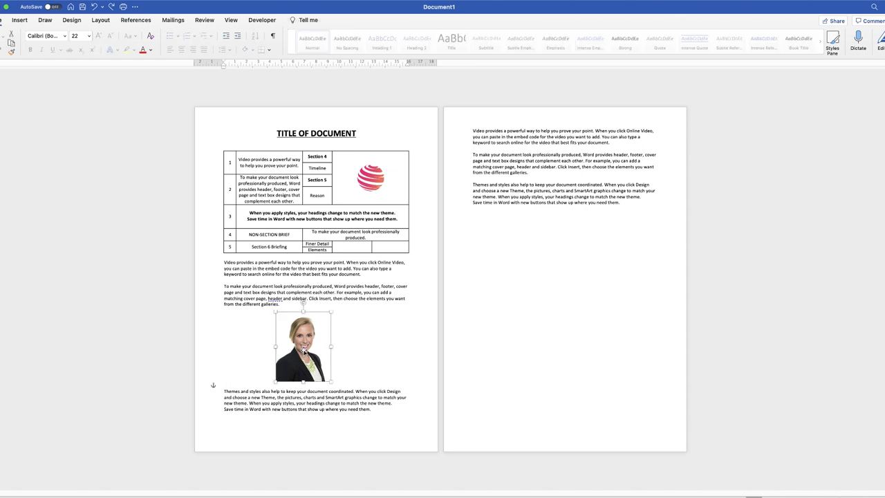
pyautogui.press('Delete')
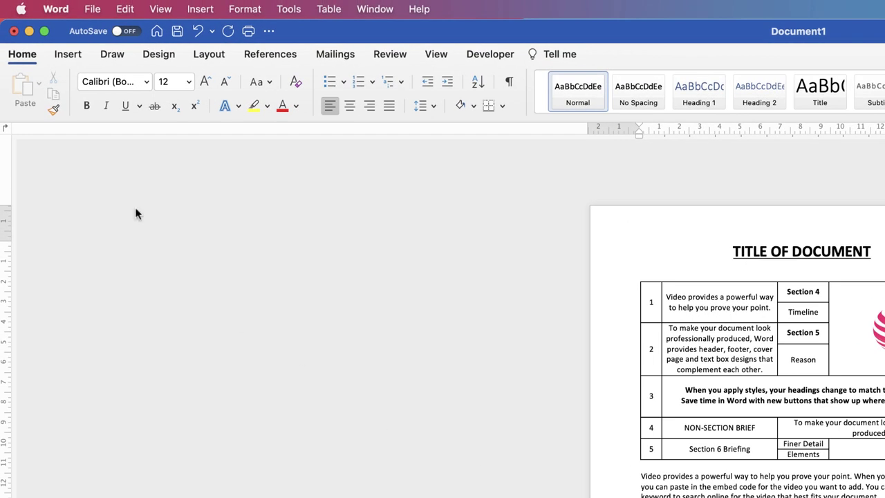
# Step: Search stock images for PORTRAITS and insert the heart-lollipop, yellow-background and shushing portraits
pyautogui.click(70, 55)
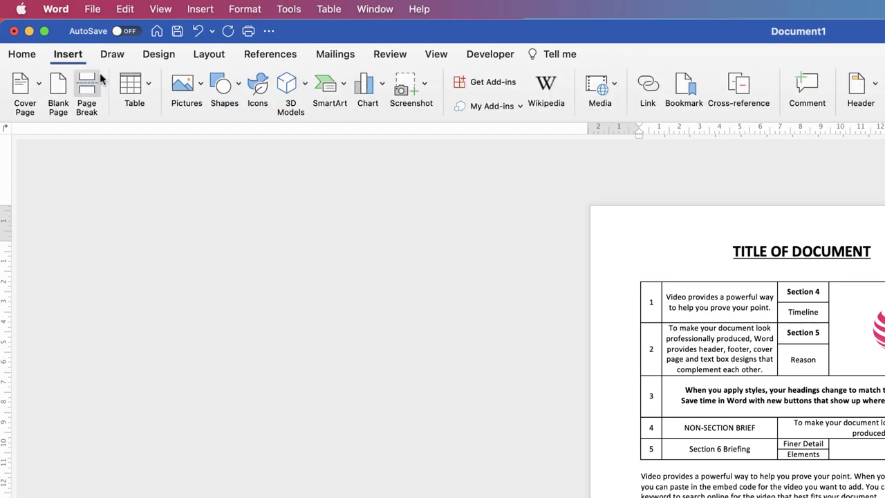
pyautogui.click(200, 85)
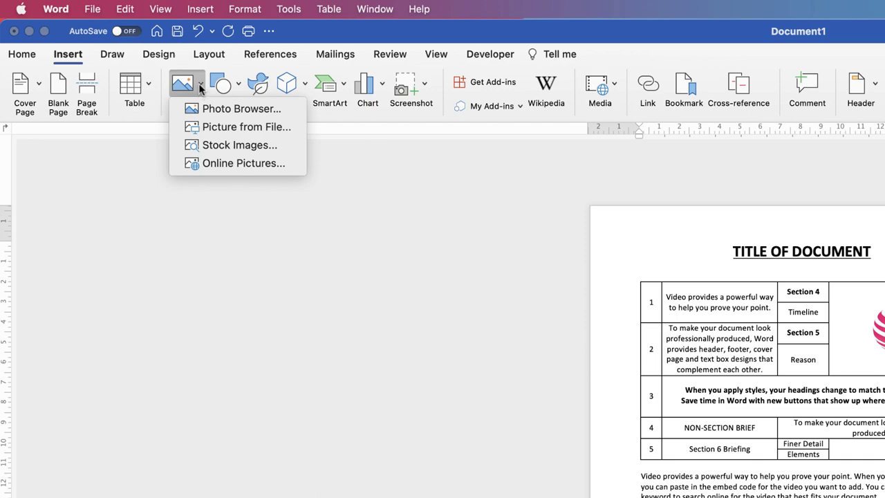
pyautogui.click(226, 146)
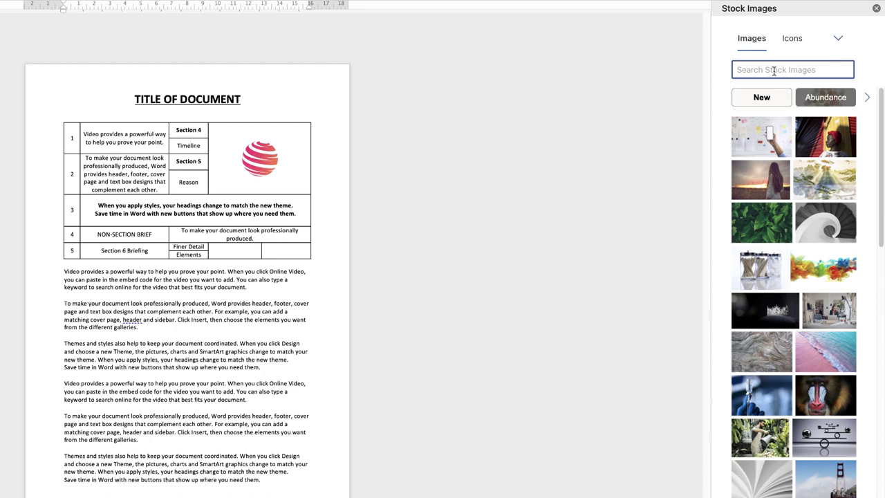
pyautogui.write('PORTRAITS')
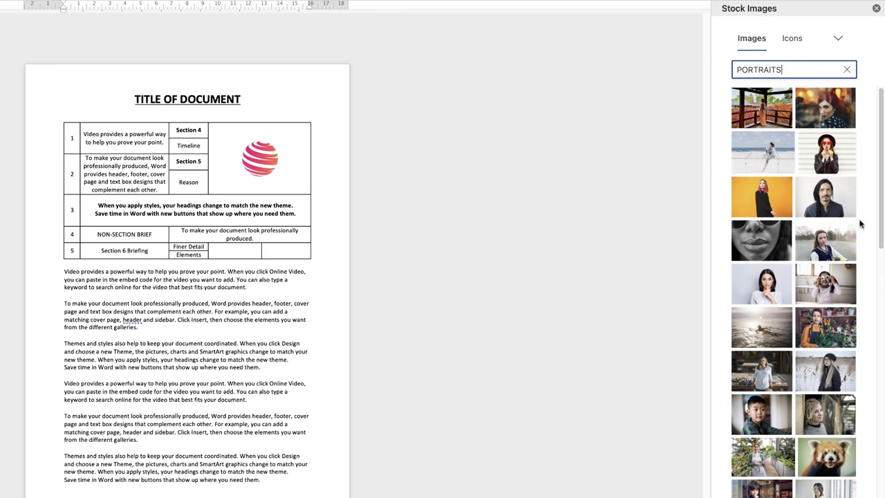
pyautogui.moveTo(882, 244)
pyautogui.mouseDown()
pyautogui.moveTo(875, 377)
pyautogui.moveTo(877, 246)
pyautogui.mouseUp()
pyautogui.click(847, 141)
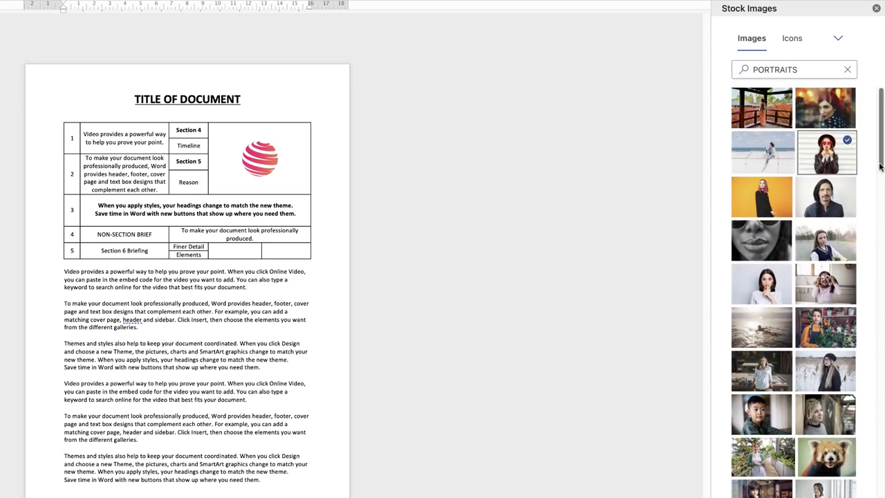
pyautogui.moveTo(881, 165); pyautogui.dragTo(882, 177)
pyautogui.click(782, 147)
pyautogui.click(783, 212)
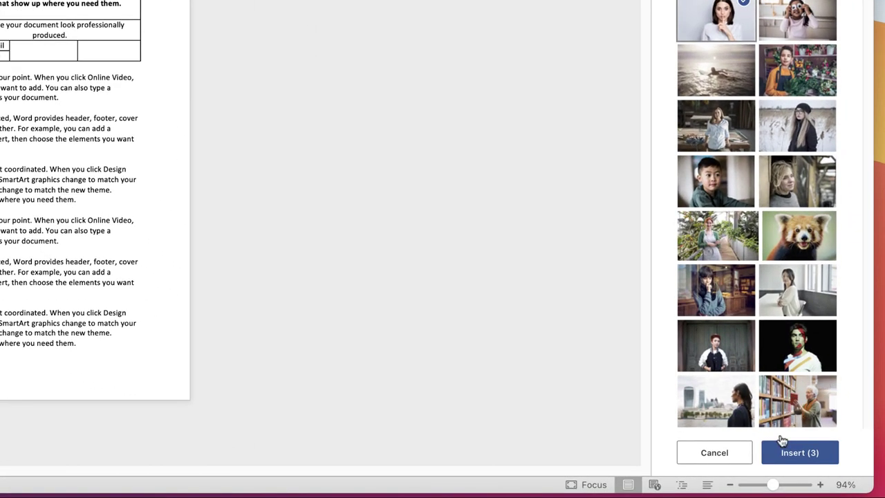
pyautogui.click(791, 455)
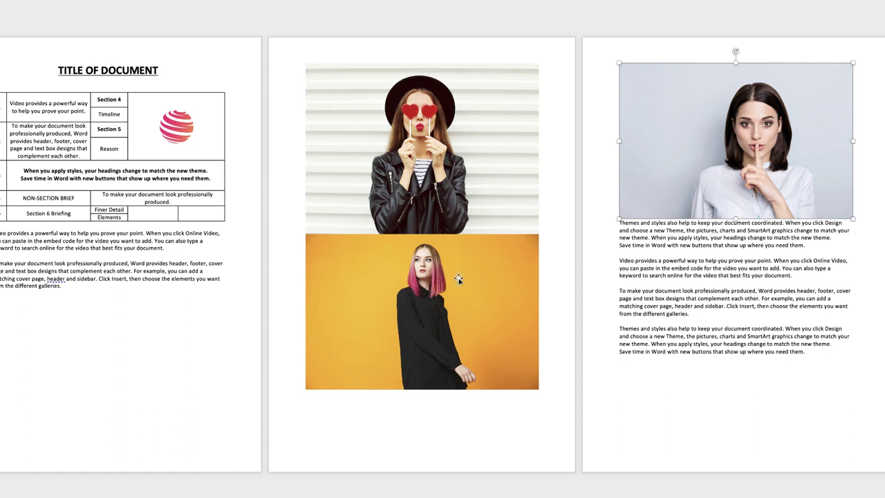
# Step: Set the shushing-woman portrait to Top and Bottom wrapping
pyautogui.moveTo(450, 309); pyautogui.dragTo(456, 325)
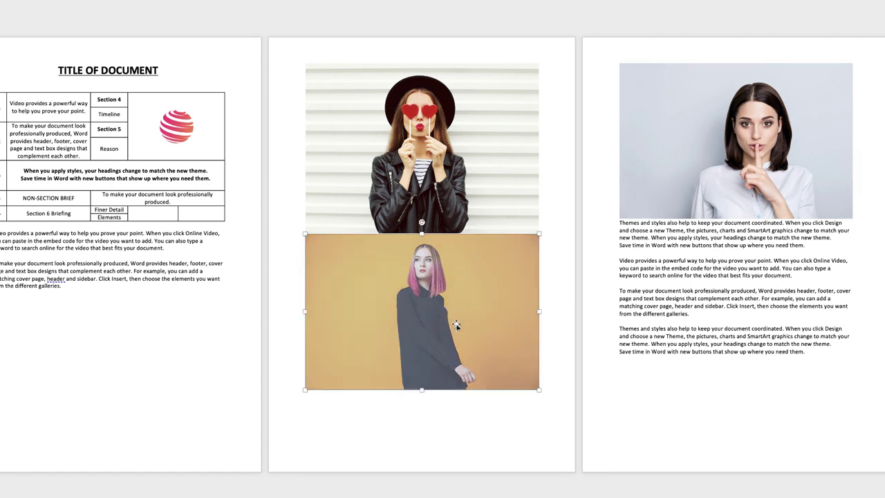
pyautogui.moveTo(475, 184); pyautogui.dragTo(482, 182)
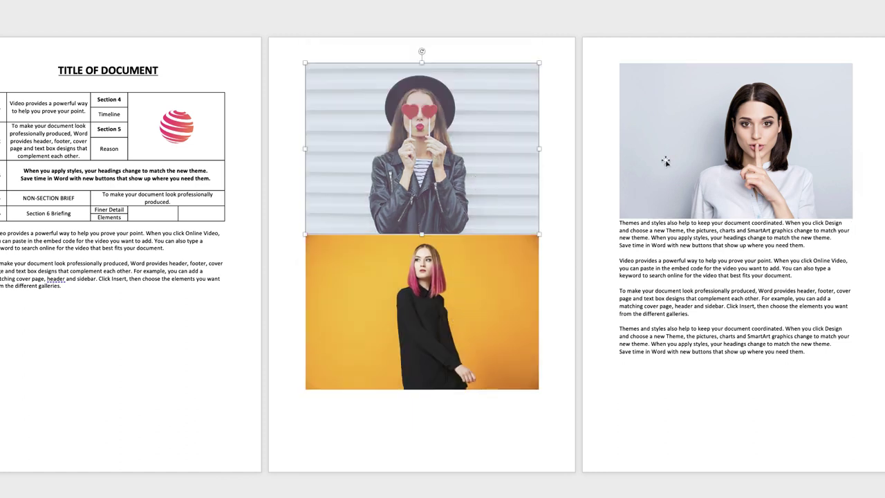
pyautogui.moveTo(666, 161); pyautogui.dragTo(646, 168)
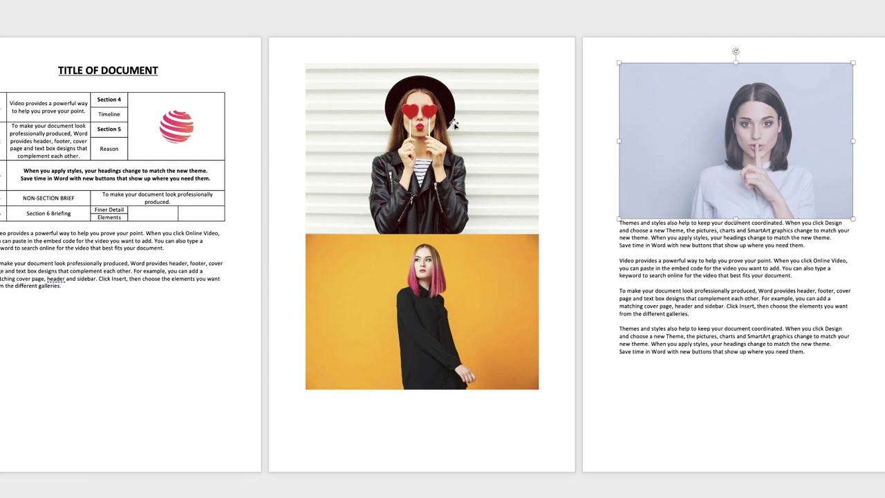
pyautogui.rightClick(656, 122)
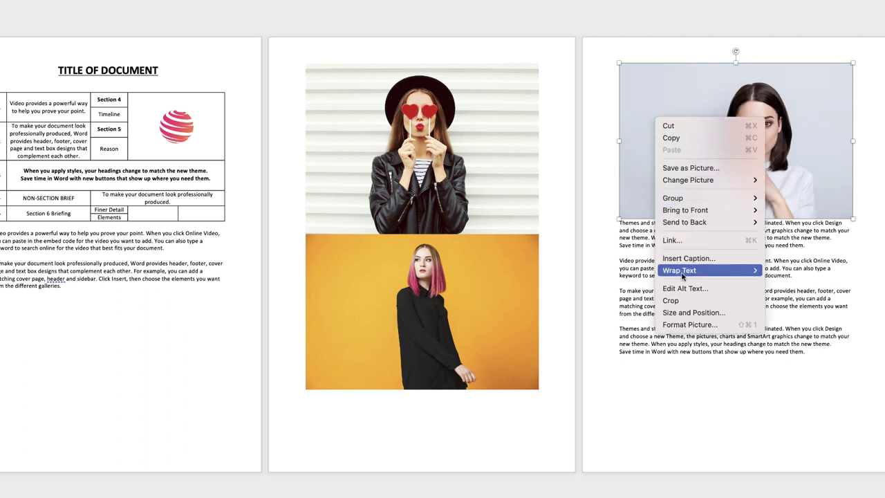
pyautogui.moveTo(684, 273)
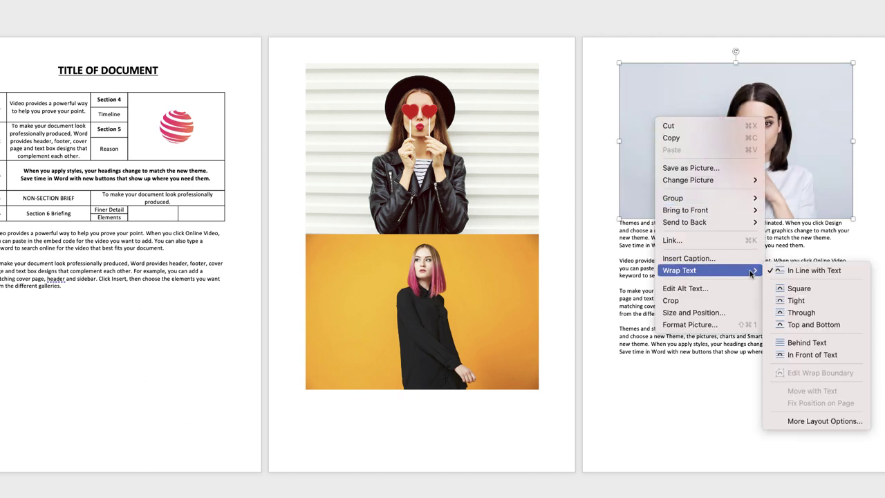
pyautogui.click(793, 324)
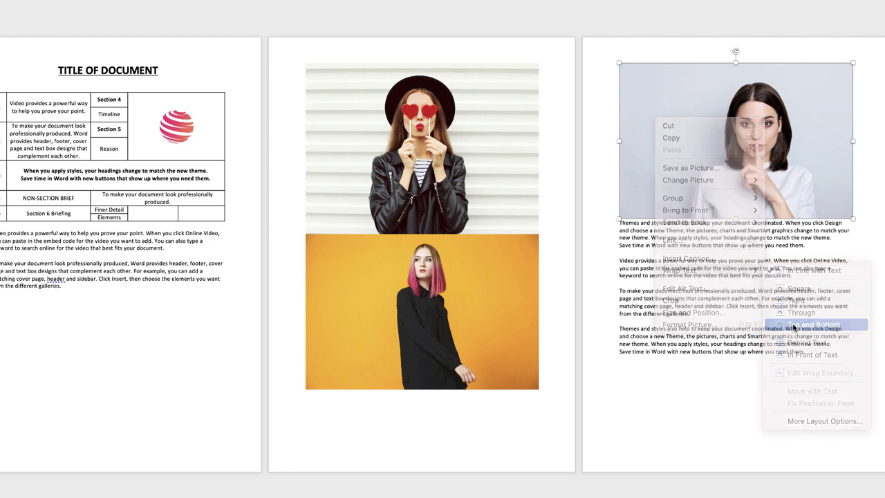
# Step: Apply Top and Bottom wrapping to the heart-lollipop and yellow-background portraits
pyautogui.click(424, 87)
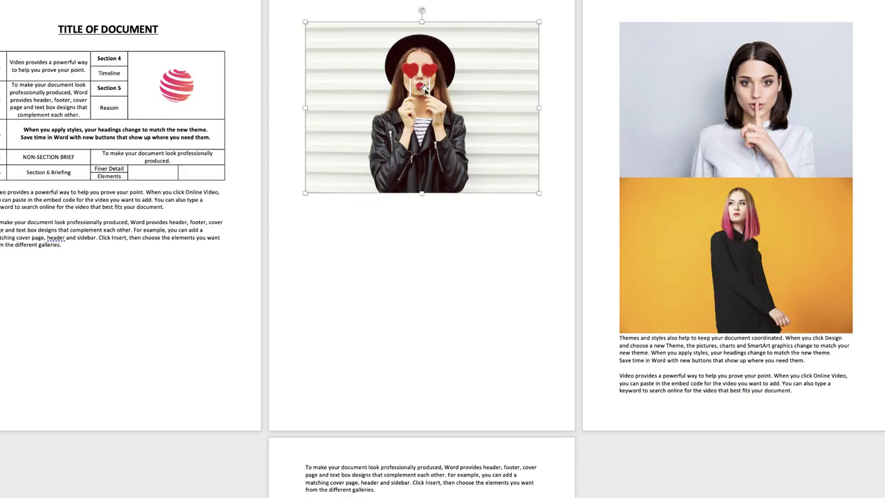
pyautogui.rightClick(422, 92)
pyautogui.moveTo(517, 240)
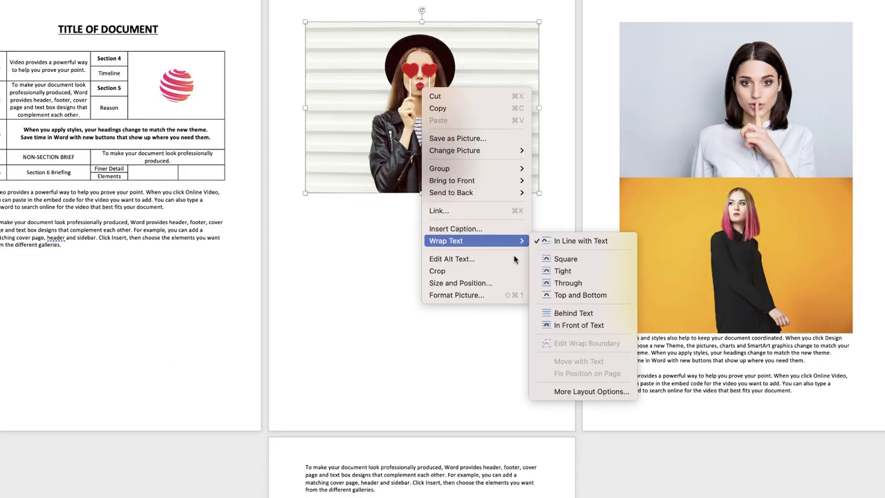
pyautogui.click(551, 296)
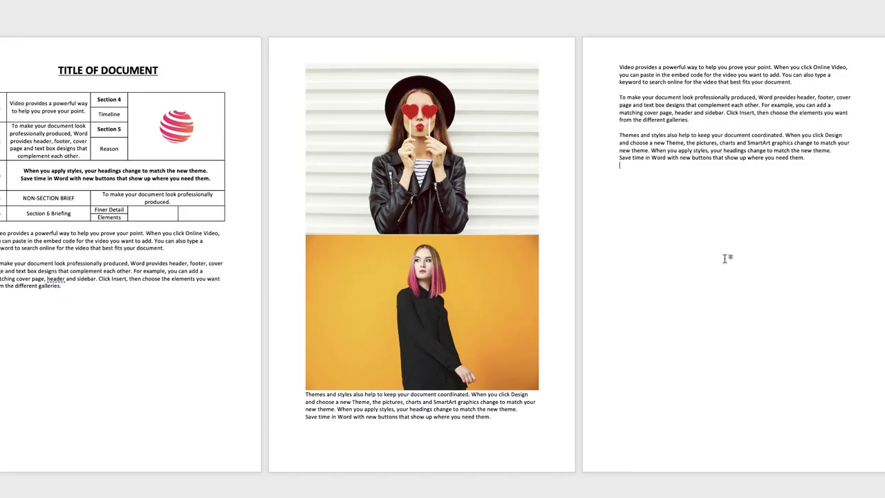
pyautogui.click(491, 293)
pyautogui.rightClick(486, 290)
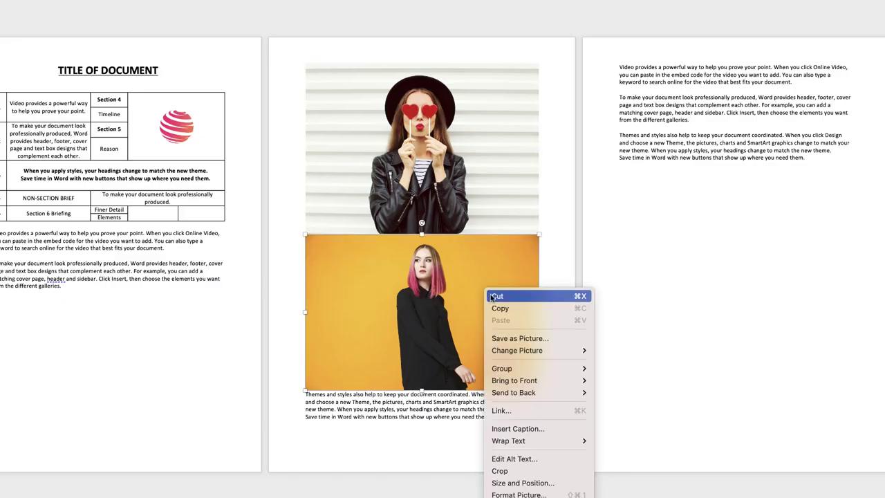
pyautogui.moveTo(533, 441)
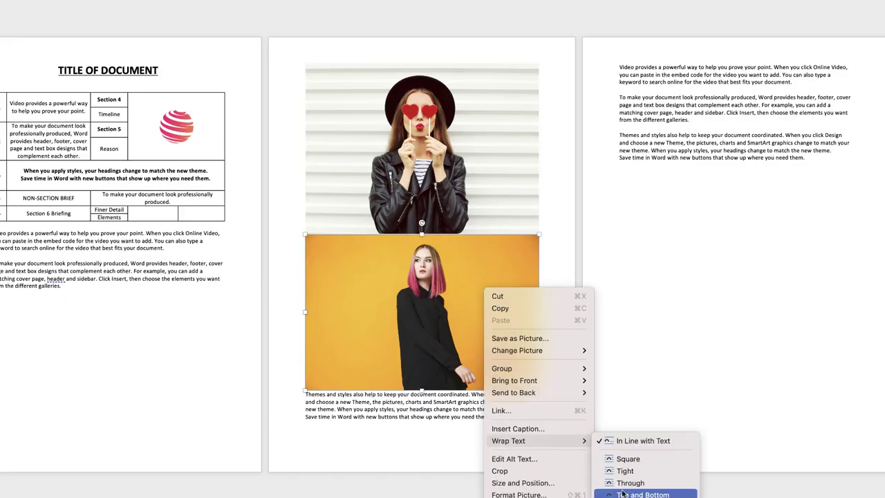
pyautogui.click(640, 446)
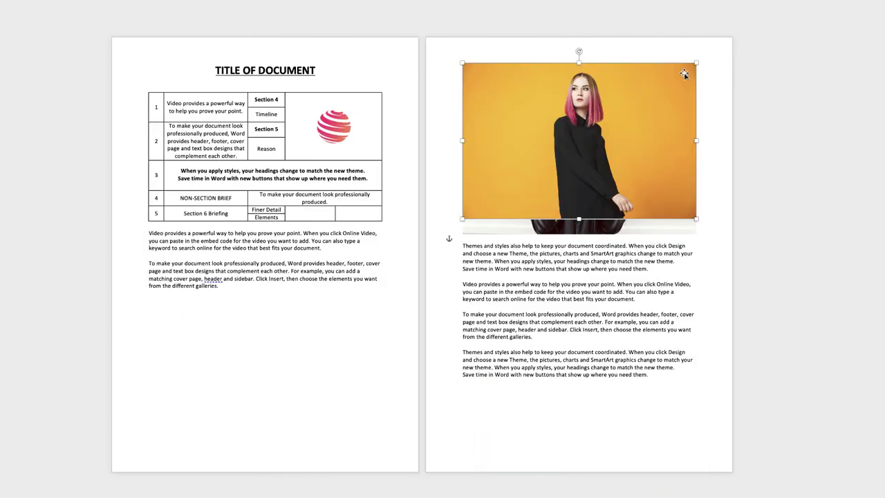
# Step: Shrink the yellow-background photo onto page one and shrink the heart-lollipop photo
pyautogui.moveTo(695, 63); pyautogui.dragTo(562, 152)
pyautogui.moveTo(502, 196); pyautogui.dragTo(197, 299)
pyautogui.click(632, 130)
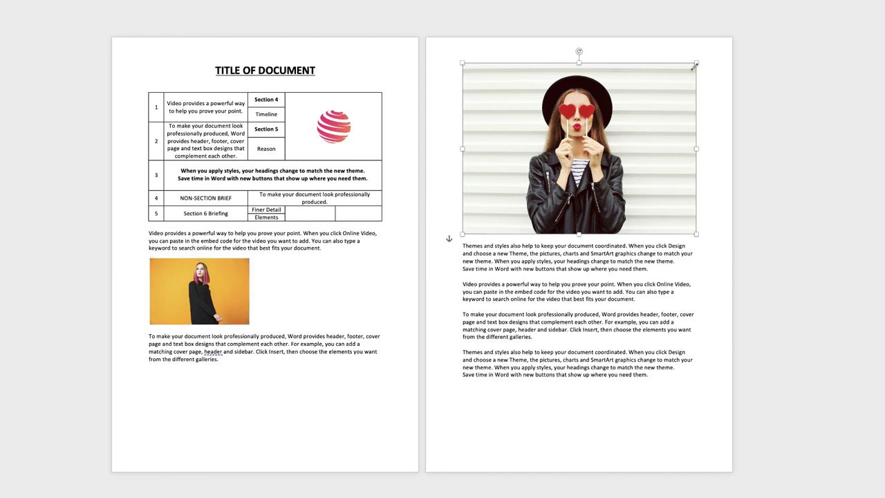
pyautogui.moveTo(695, 63); pyautogui.dragTo(315, 297)
# Step: Shrink the shushing-woman portrait and place it beside the second photo
pyautogui.click(677, 119)
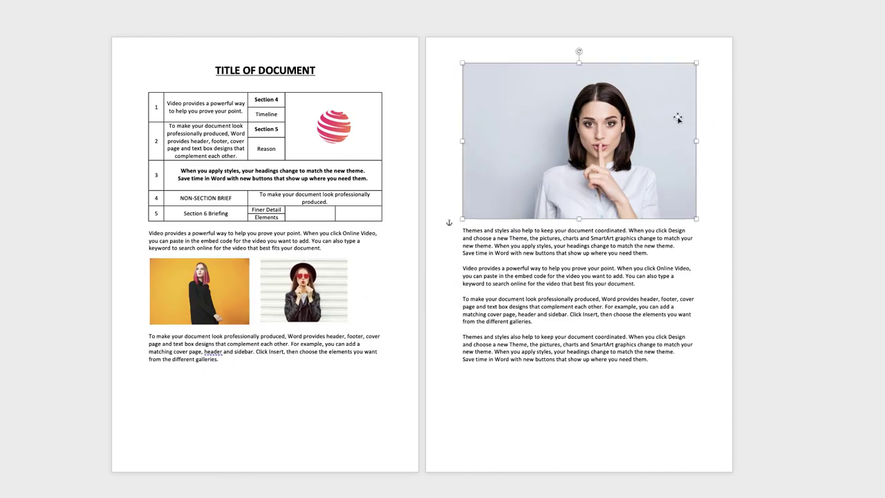
pyautogui.moveTo(696, 63); pyautogui.dragTo(538, 169)
pyautogui.moveTo(508, 197); pyautogui.dragTo(273, 353)
pyautogui.moveTo(268, 354); pyautogui.dragTo(276, 291)
# Step: Shrink the yellow-background portrait further and nudge it to the row's left end
pyautogui.click(294, 289)
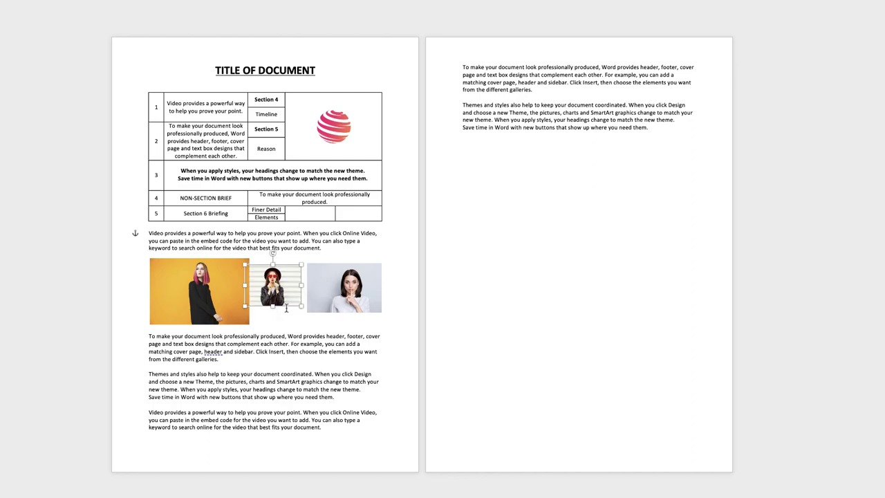
pyautogui.click(216, 292)
pyautogui.moveTo(252, 324); pyautogui.dragTo(201, 295)
pyautogui.moveTo(309, 228); pyautogui.dragTo(306, 228)
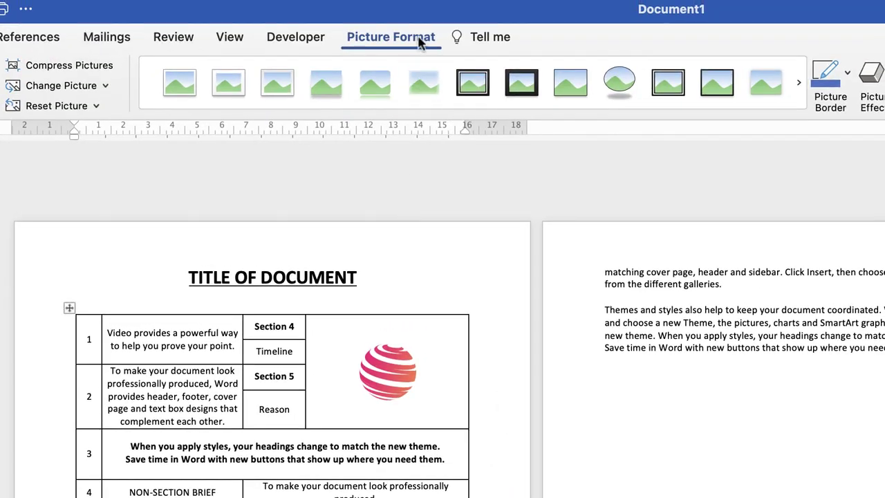
# Step: On Picture Format, check the yellow-background portrait's height value
pyautogui.click(418, 40)
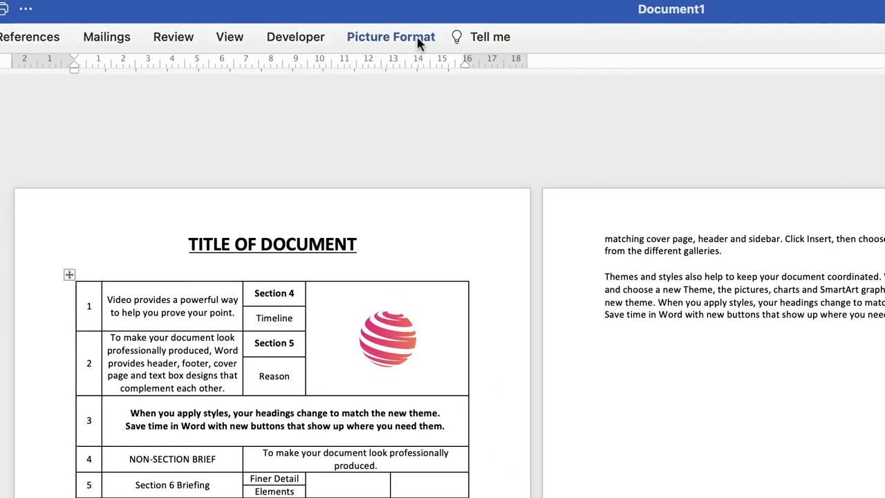
pyautogui.click(418, 40)
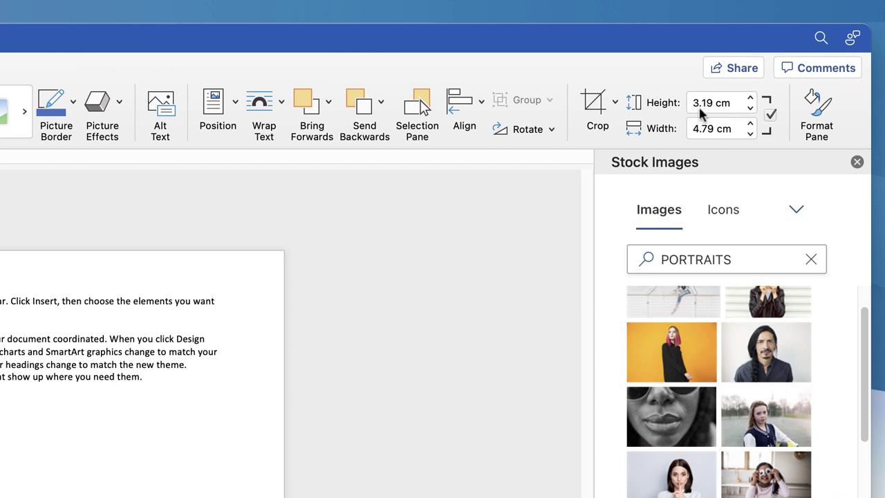
pyautogui.click(717, 102)
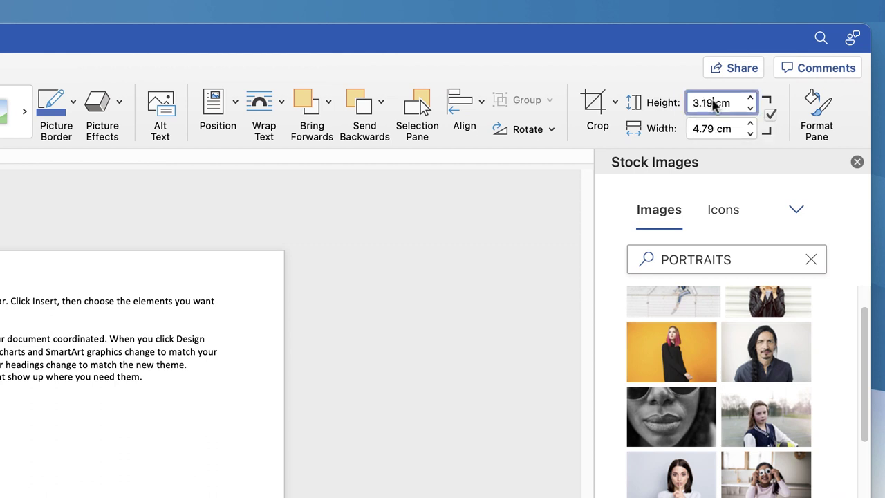
pyautogui.moveTo(713, 102); pyautogui.dragTo(695, 102)
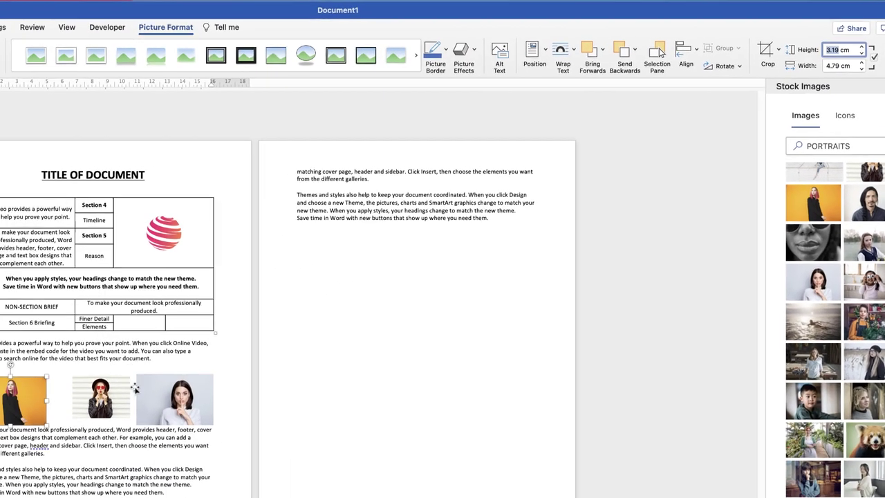
# Step: Set the hat portrait's height to 3.19 cm and move it left beside the first photo
pyautogui.click(107, 394)
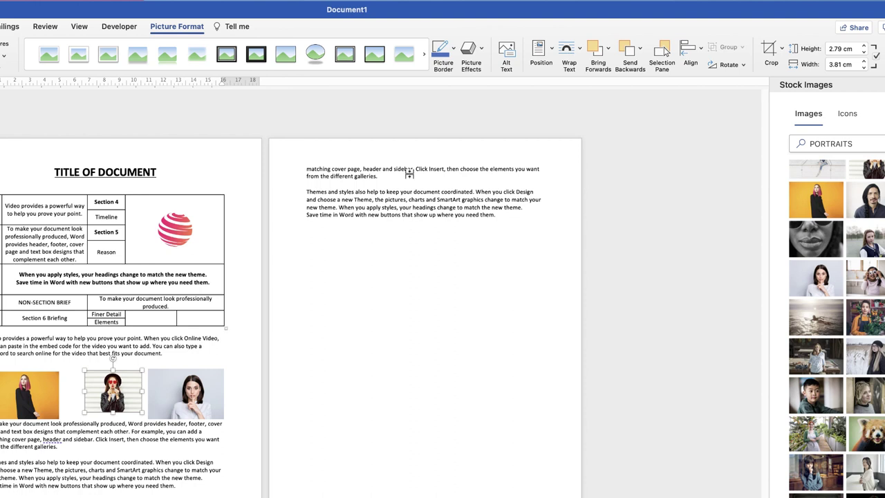
pyautogui.click(840, 49)
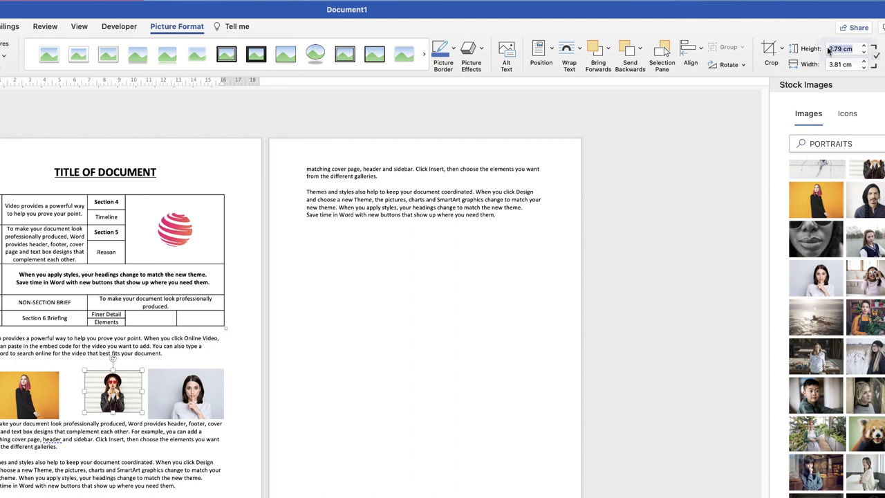
pyautogui.write('3.19')
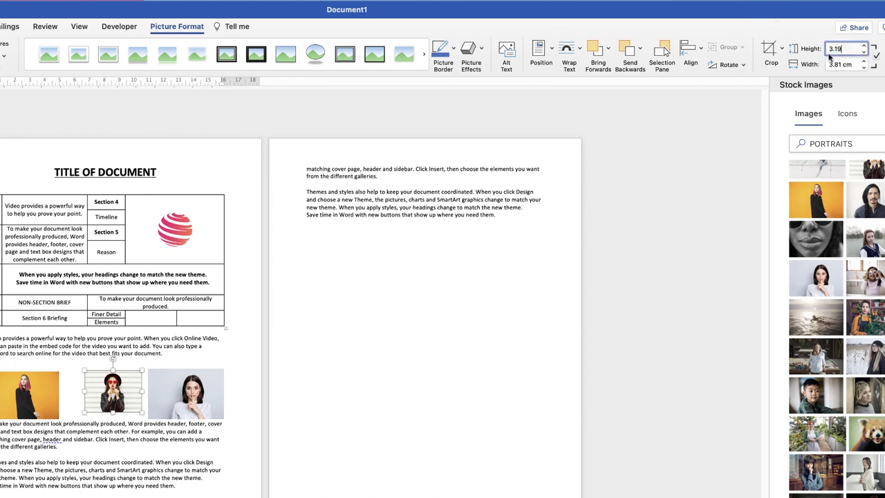
pyautogui.press('Return')
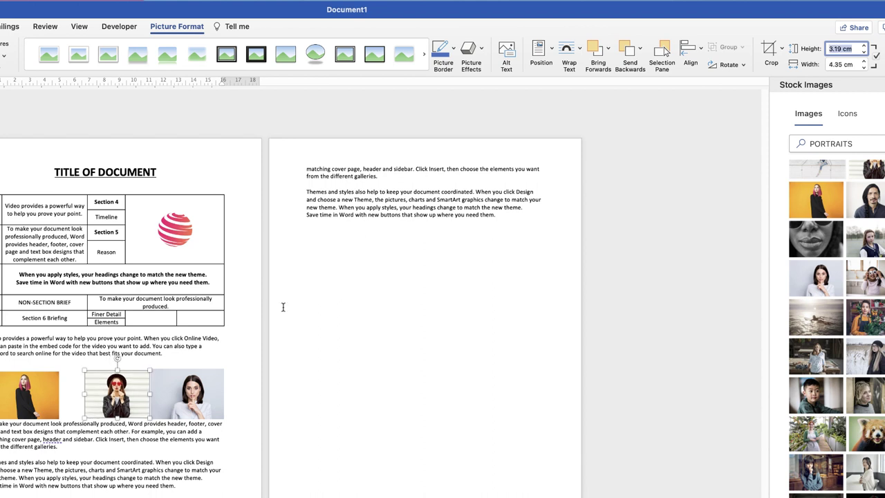
pyautogui.moveTo(117, 393); pyautogui.dragTo(100, 396)
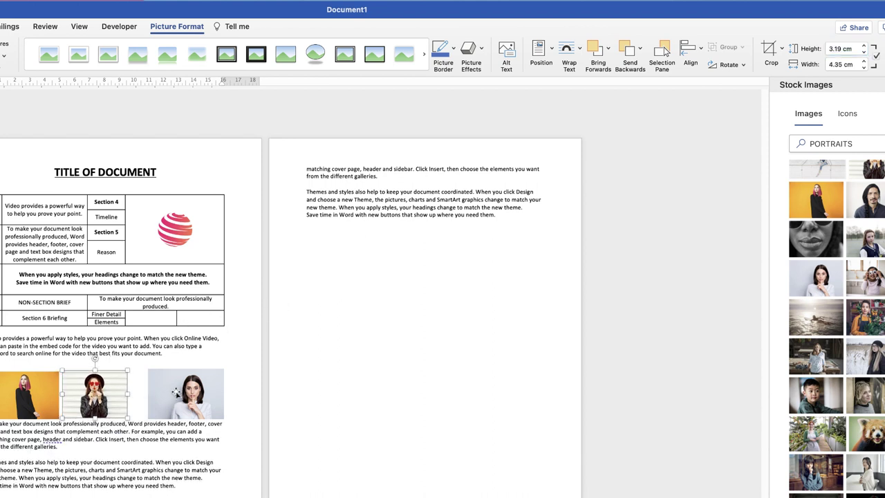
# Step: Set the right-hand portrait's height to 3.19 cm and shift it further right
pyautogui.click(178, 395)
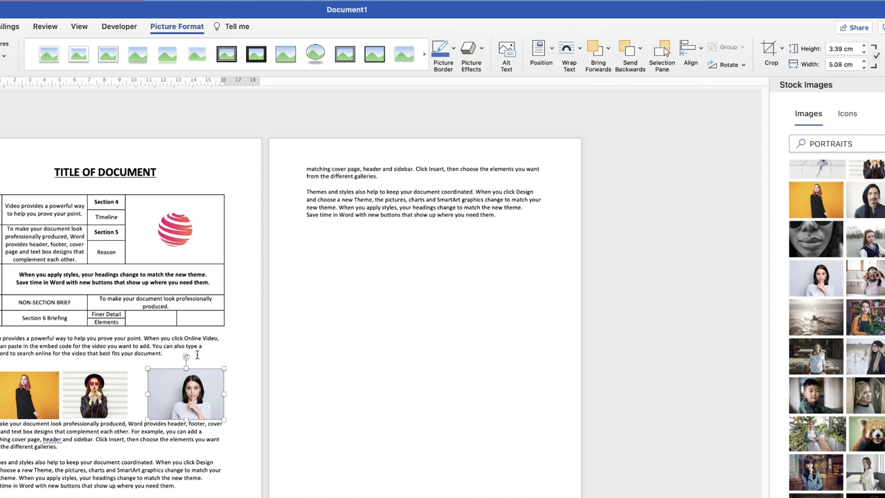
pyautogui.click(844, 48)
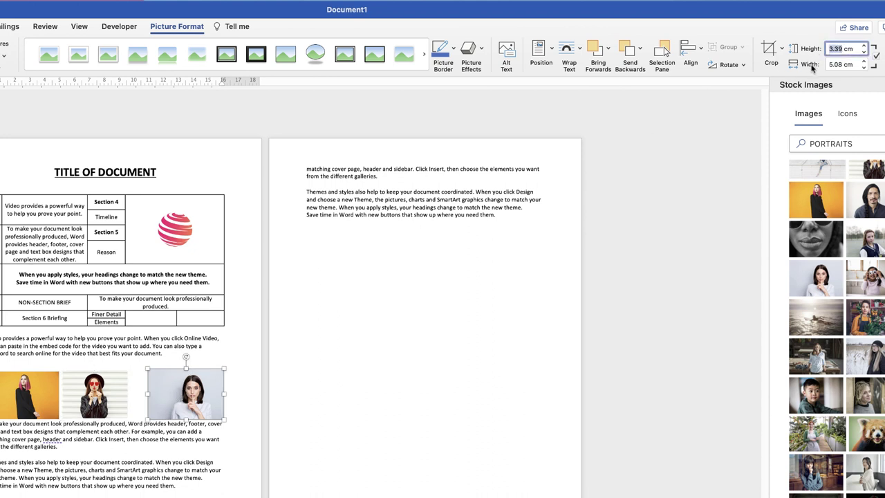
pyautogui.write('3.19')
pyautogui.press('Return')
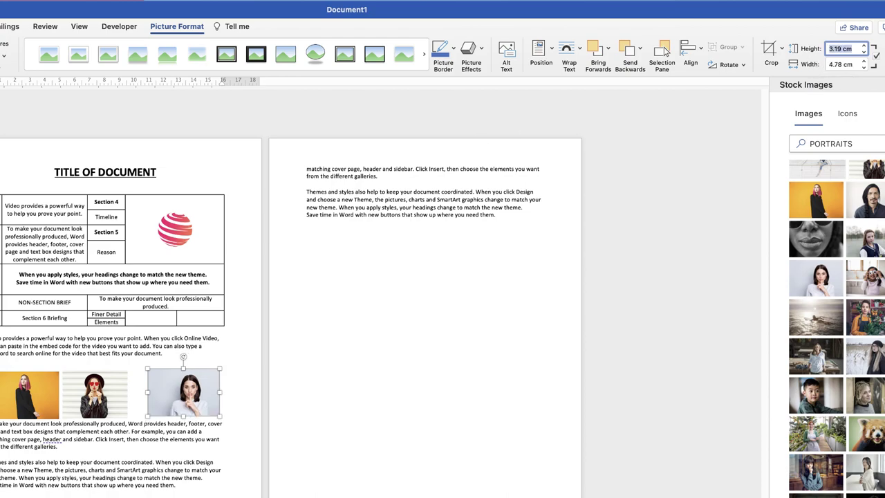
pyautogui.moveTo(195, 405)
pyautogui.mouseDown()
pyautogui.moveTo(175, 405)
pyautogui.moveTo(185, 404)
pyautogui.mouseUp()
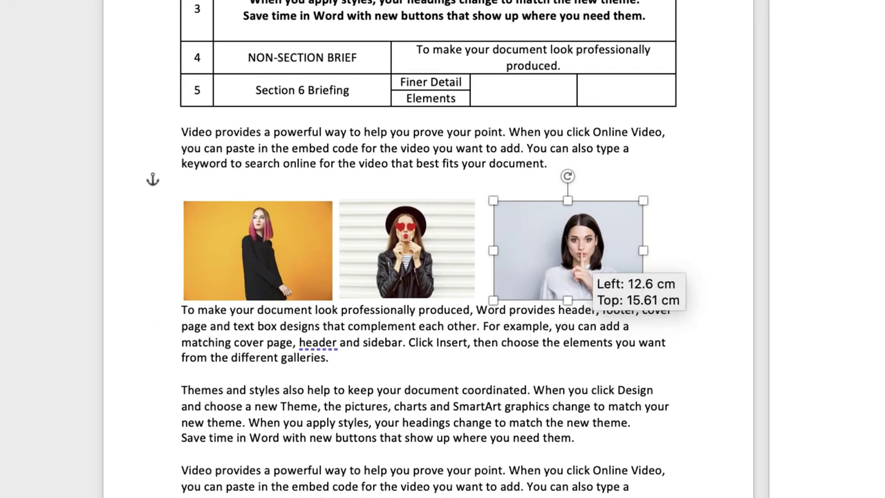
# Step: Move the right portrait to the row's end, nudge the hat portrait right and the left one to the margin
pyautogui.moveTo(567, 249); pyautogui.dragTo(590, 249)
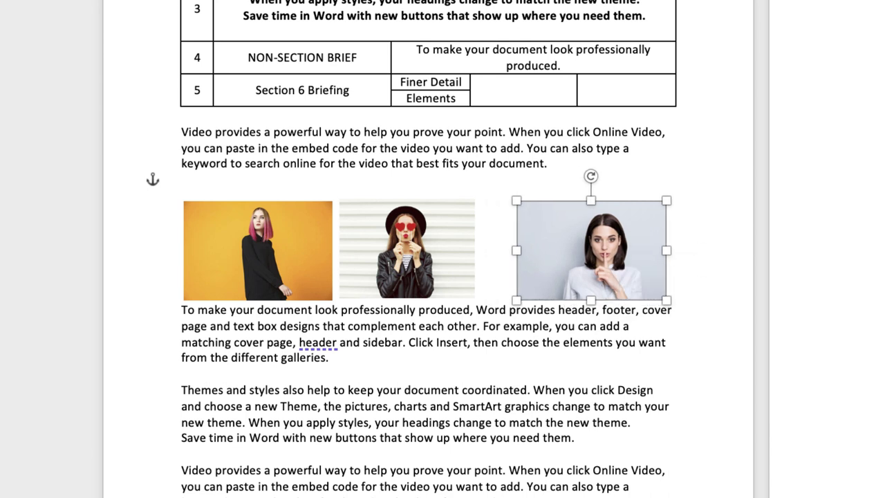
pyautogui.click(406, 249)
pyautogui.moveTo(407, 249); pyautogui.dragTo(427, 249)
pyautogui.click(257, 249)
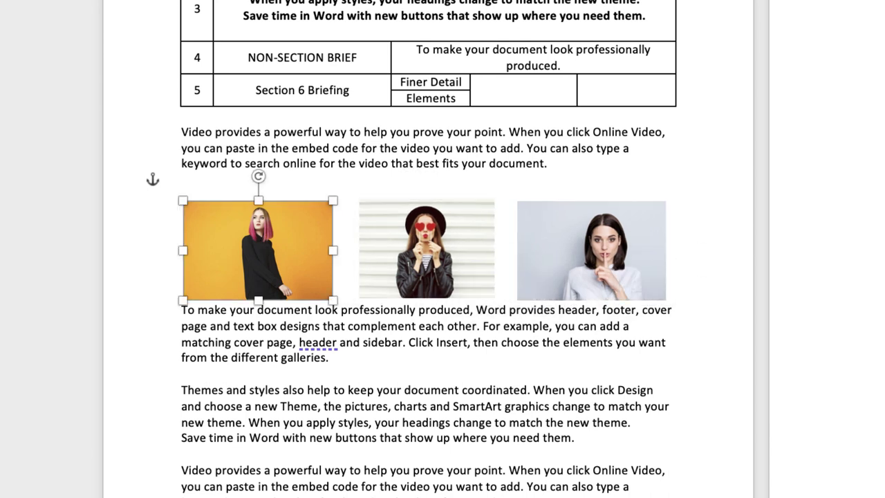
pyautogui.moveTo(257, 249); pyautogui.dragTo(257, 249)
# Step: Select all three portraits together
pyautogui.click(591, 251)
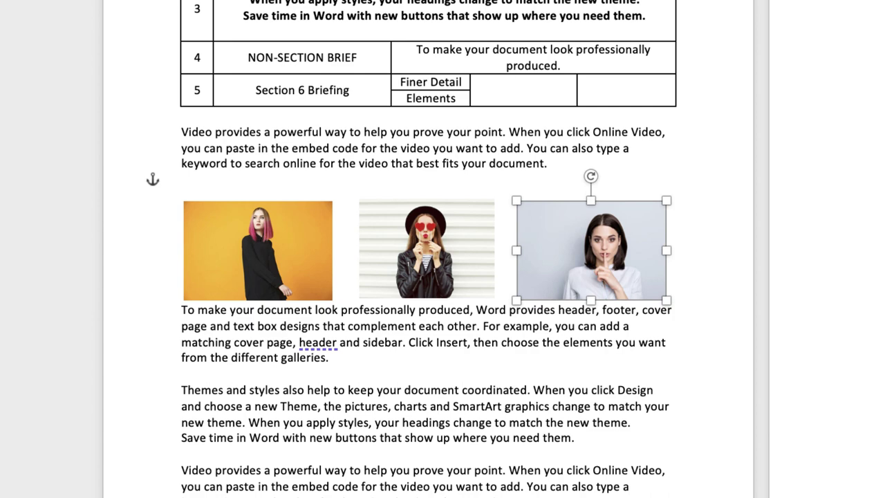
pyautogui.keyDown('shift'); pyautogui.click(427, 249); pyautogui.keyUp('shift')
pyautogui.keyDown('shift'); pyautogui.click(258, 249); pyautogui.keyUp('shift')
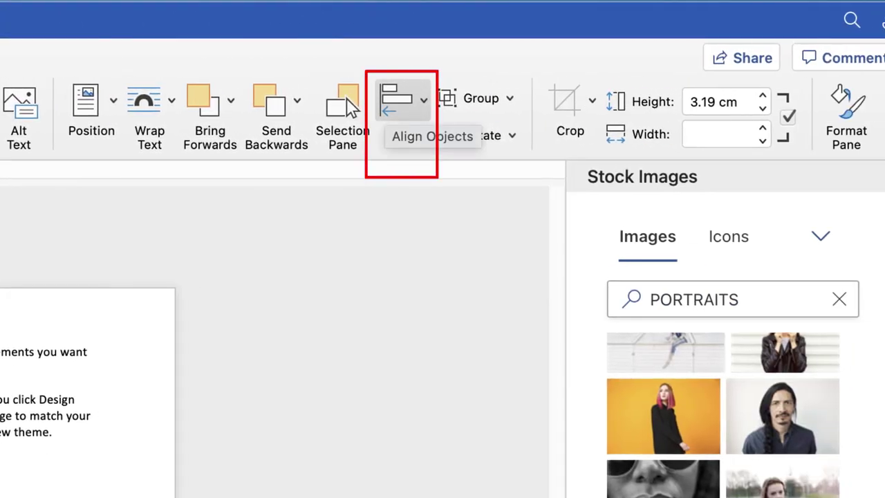
# Step: Distribute the three portraits horizontally and align them to the bottom
pyautogui.click(403, 101)
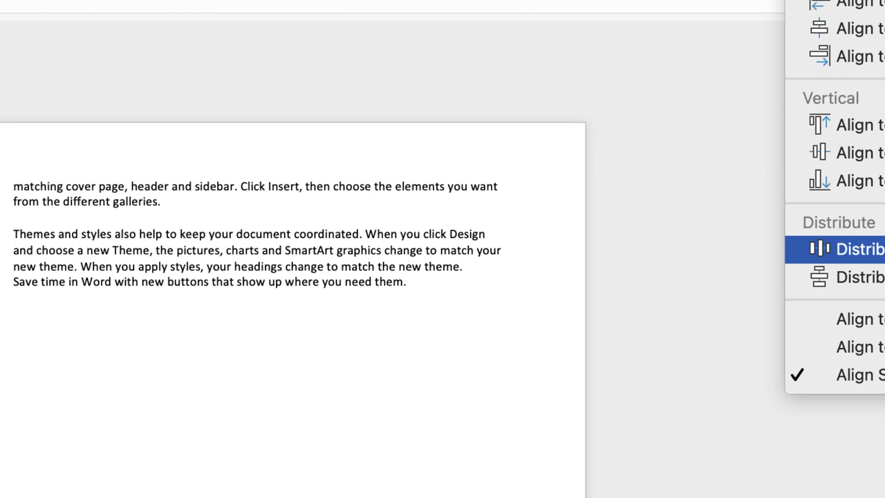
pyautogui.press('Return')
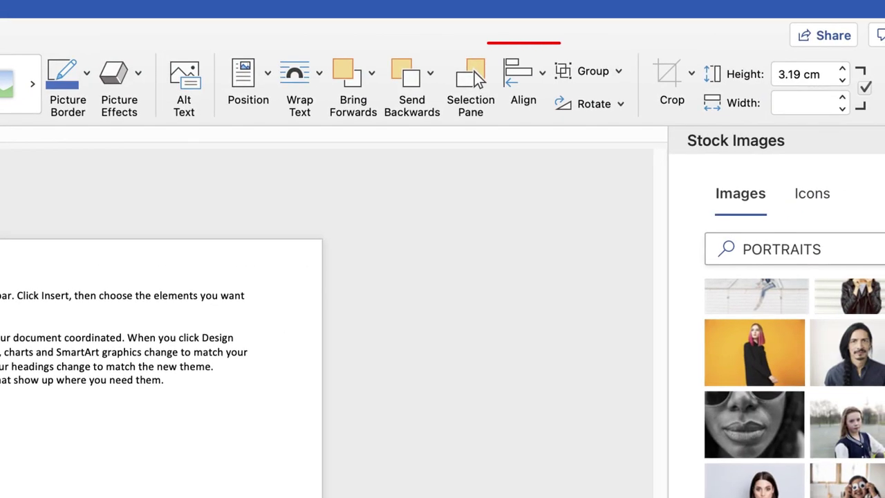
pyautogui.click(523, 73)
pyautogui.press('Down')
pyautogui.press('Down')
pyautogui.press('Down')
pyautogui.press('Down')
pyautogui.press('Down')
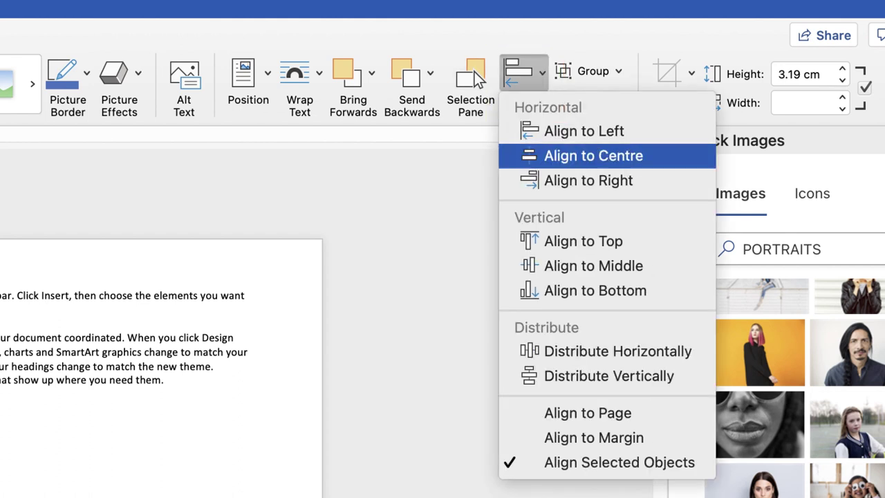
pyautogui.press('Up')
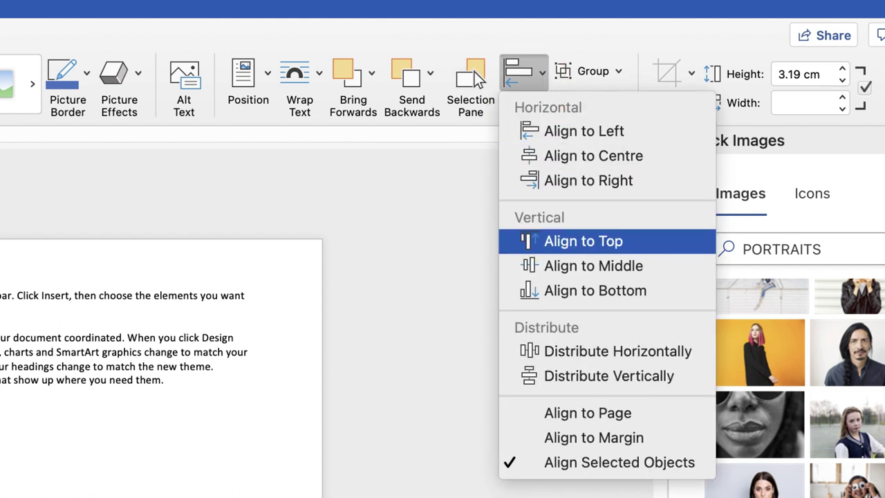
pyautogui.press('Down')
pyautogui.press('Down')
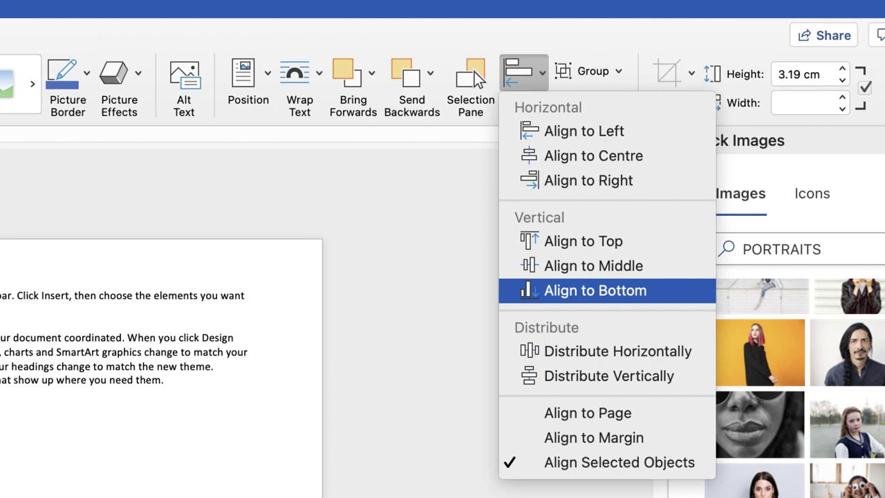
pyautogui.press('Return')
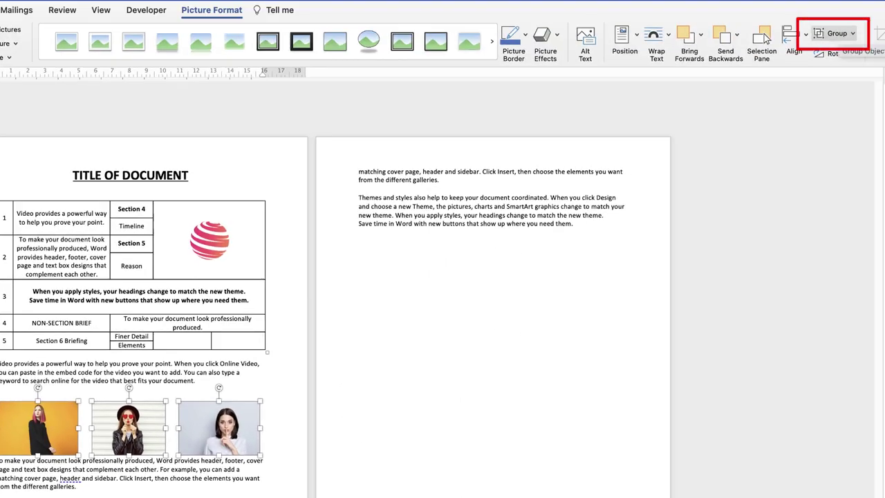
# Step: Group the three portraits and drag the group below the first paragraph
pyautogui.click(837, 33)
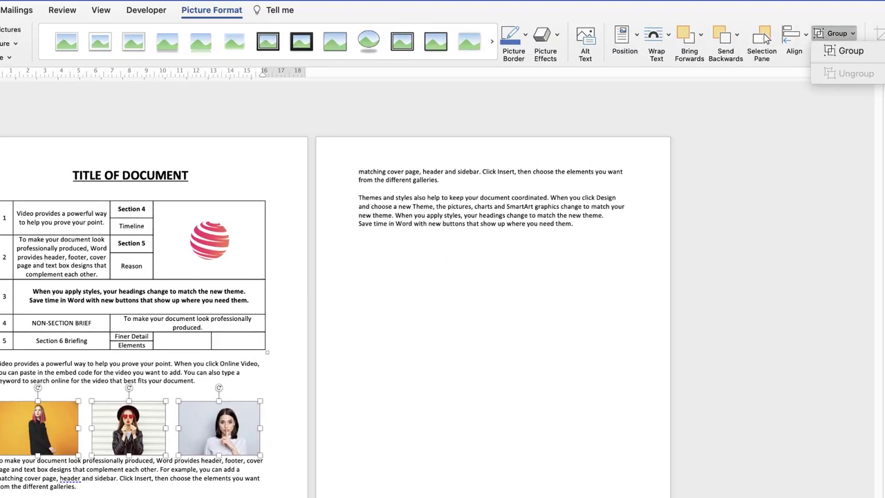
pyautogui.click(850, 51)
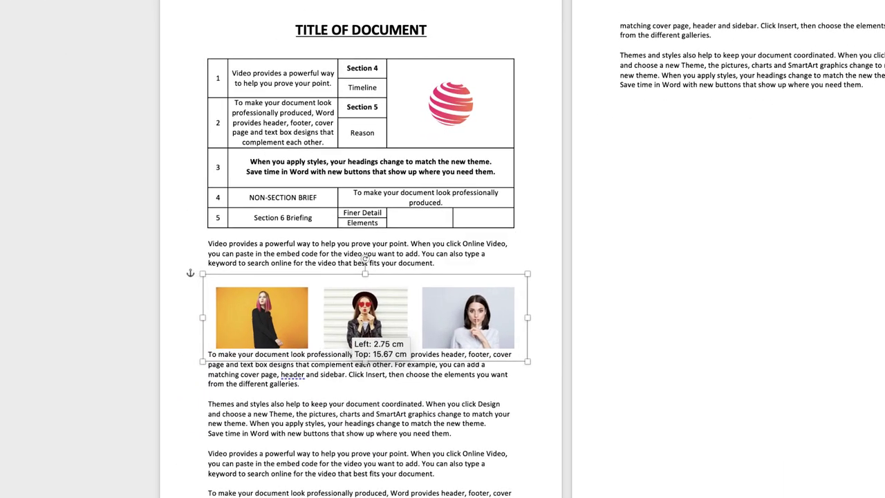
pyautogui.moveTo(351, 332)
pyautogui.mouseDown()
pyautogui.moveTo(331, 341)
pyautogui.moveTo(379, 331)
pyautogui.moveTo(347, 355)
pyautogui.moveTo(356, 345)
pyautogui.moveTo(347, 321)
pyautogui.mouseUp()
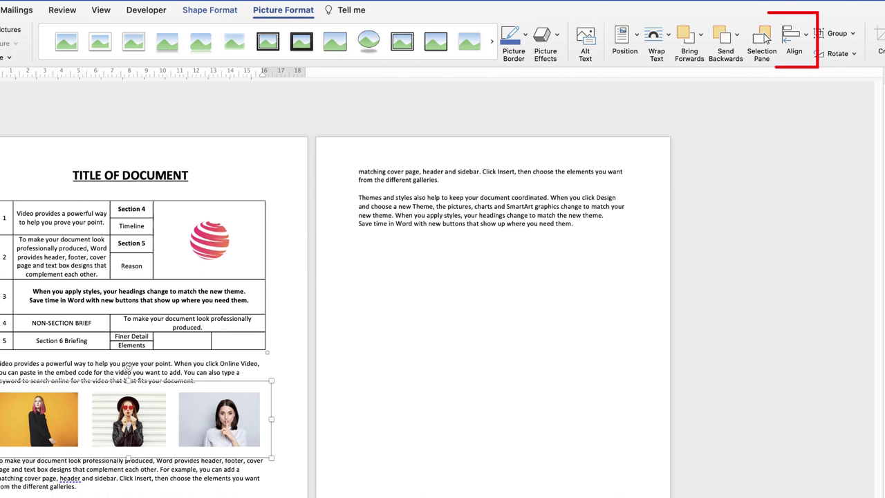
# Step: Align the portrait group to the centre relative to the page margins
pyautogui.click(791, 38)
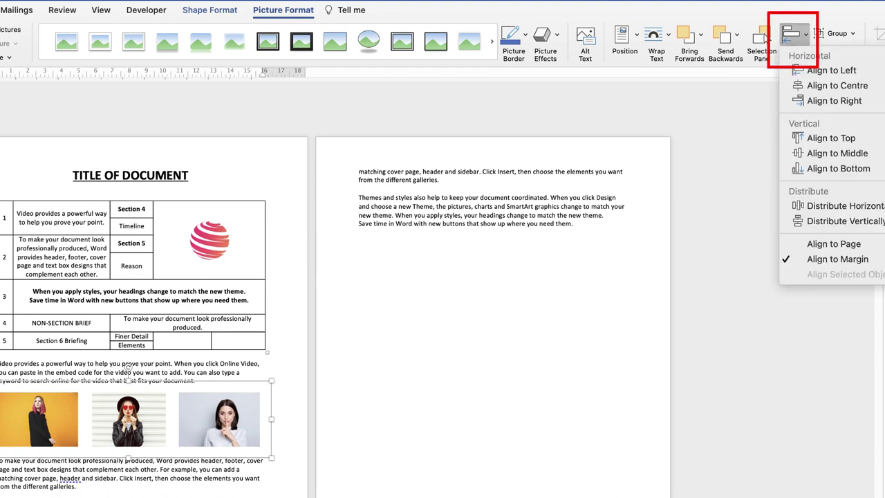
pyautogui.press('Down')
pyautogui.press('Down')
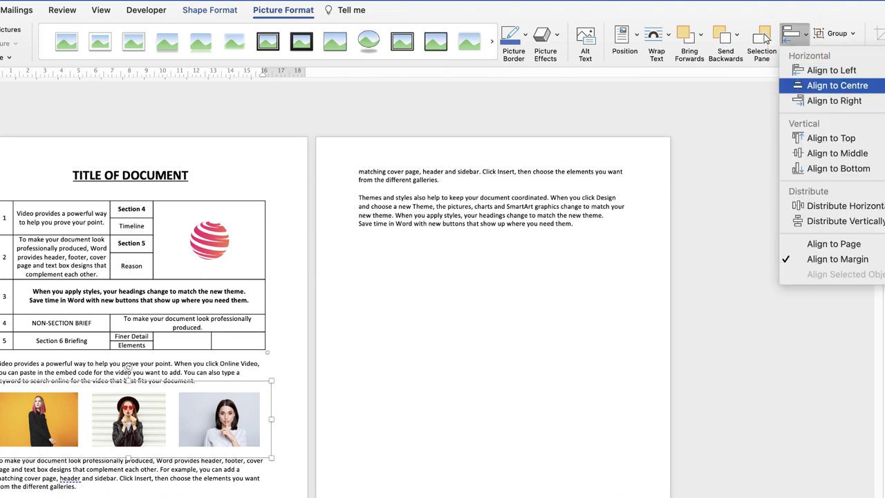
pyautogui.press('Return')
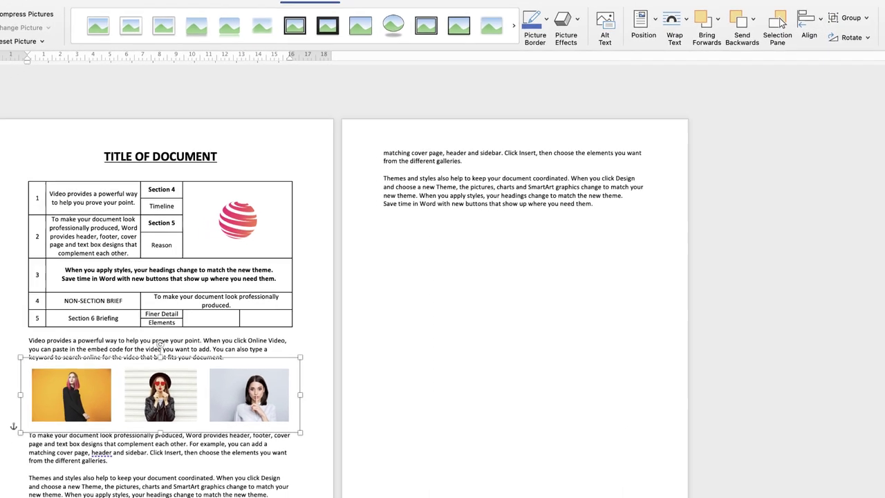